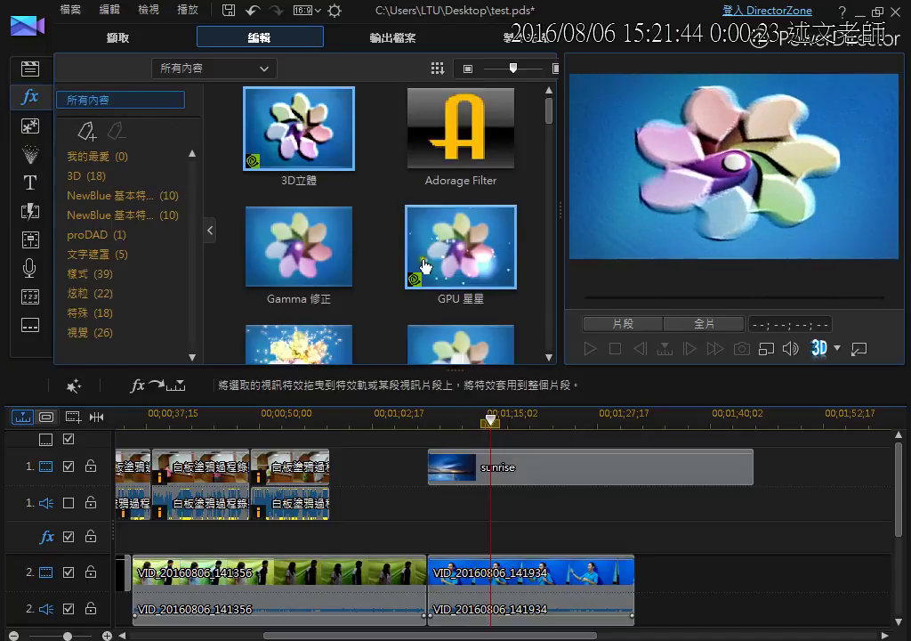
Browse the video effects in the 所有內容 category of the effects library
click(553, 122)
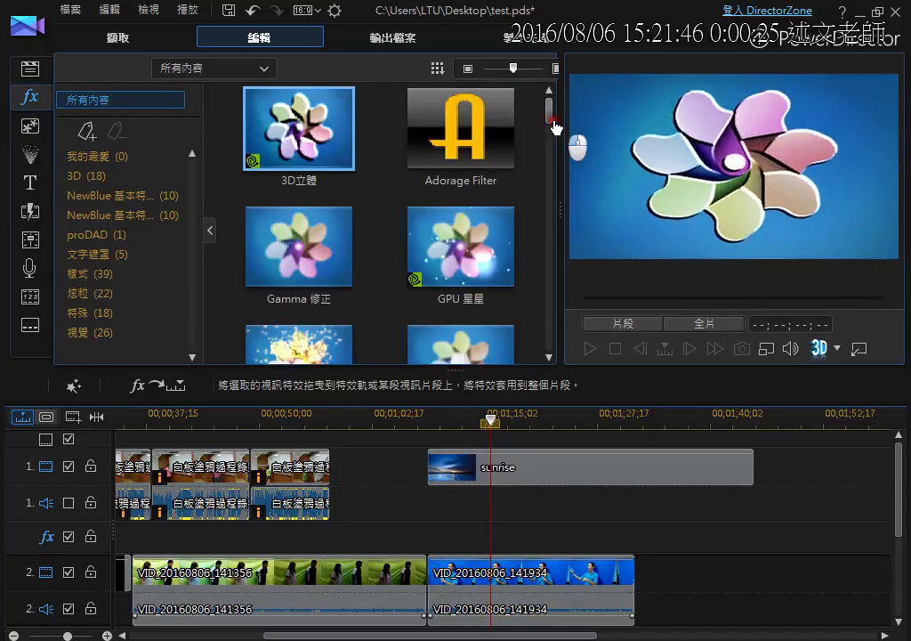
scroll(552, 127, down, 3)
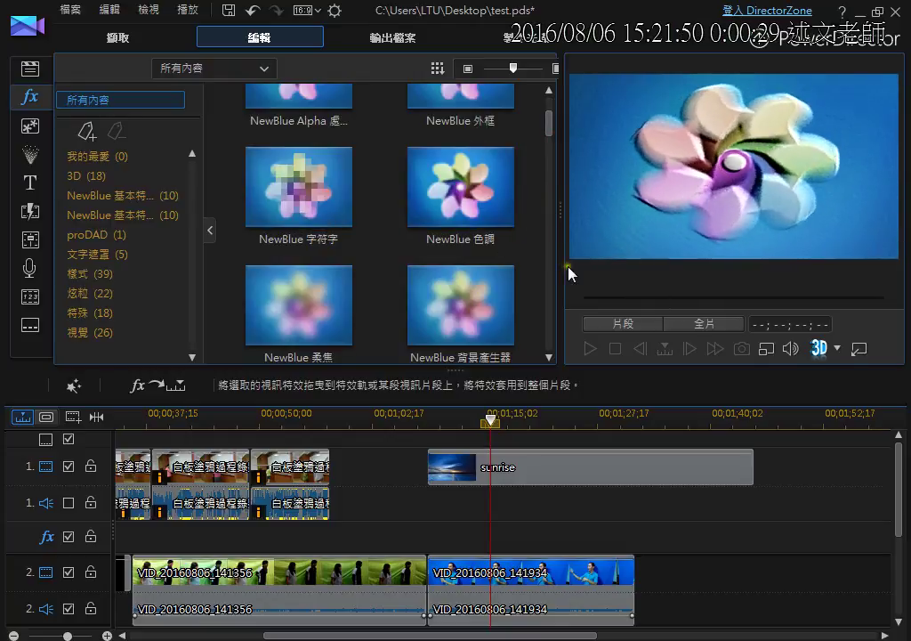
scroll(551, 265, down, 1)
scroll(550, 265, down, 3)
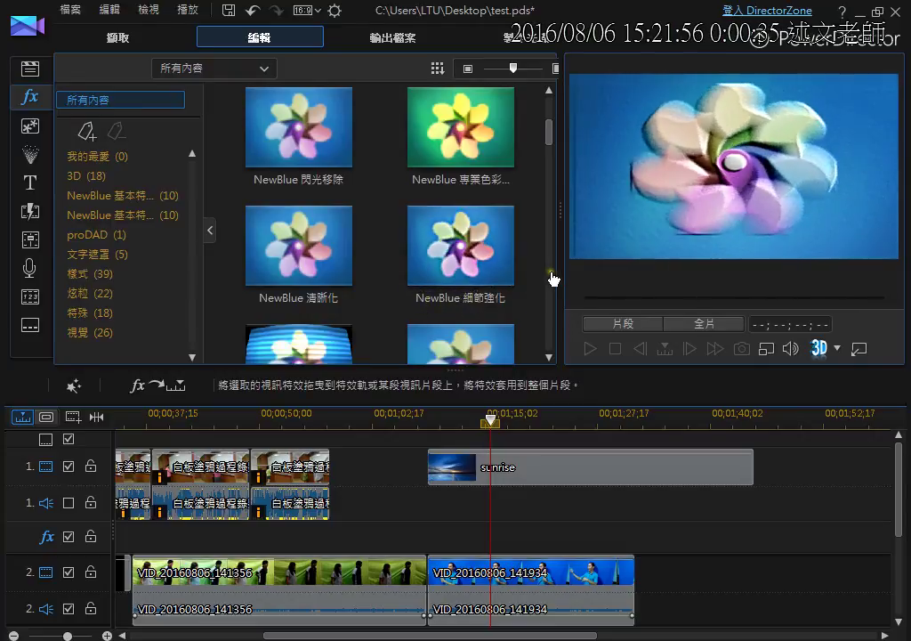
scroll(553, 275, down, 3)
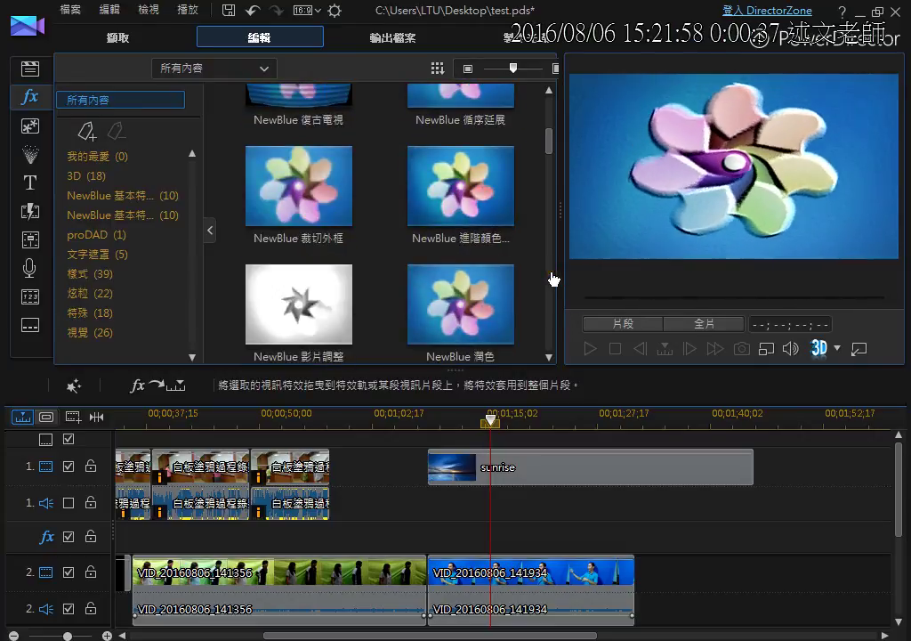
scroll(554, 279, down, 4)
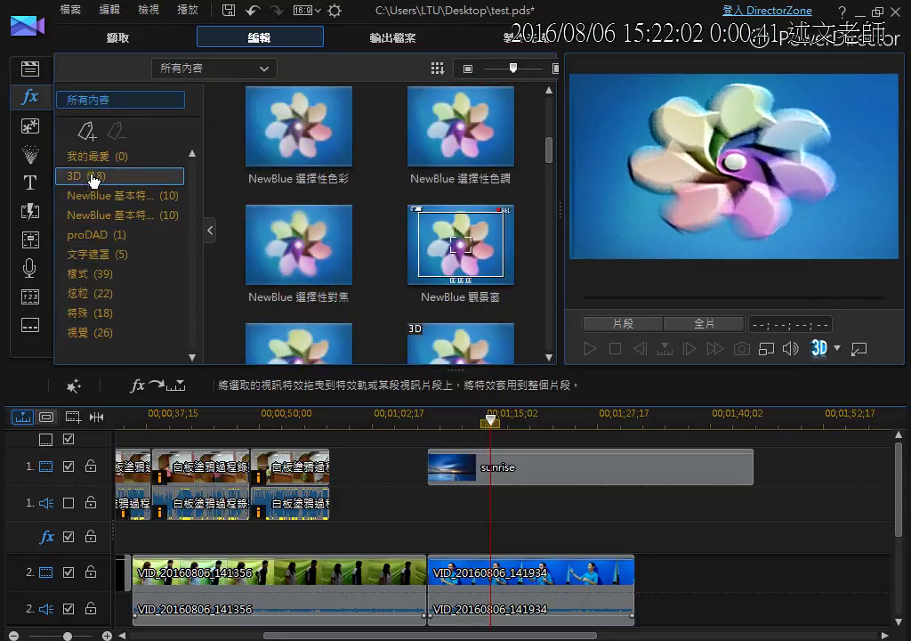
Apply the 中國畫 2 effect from the 樣式 category to the VID_20160806_141934 clip on video track 2
click(93, 277)
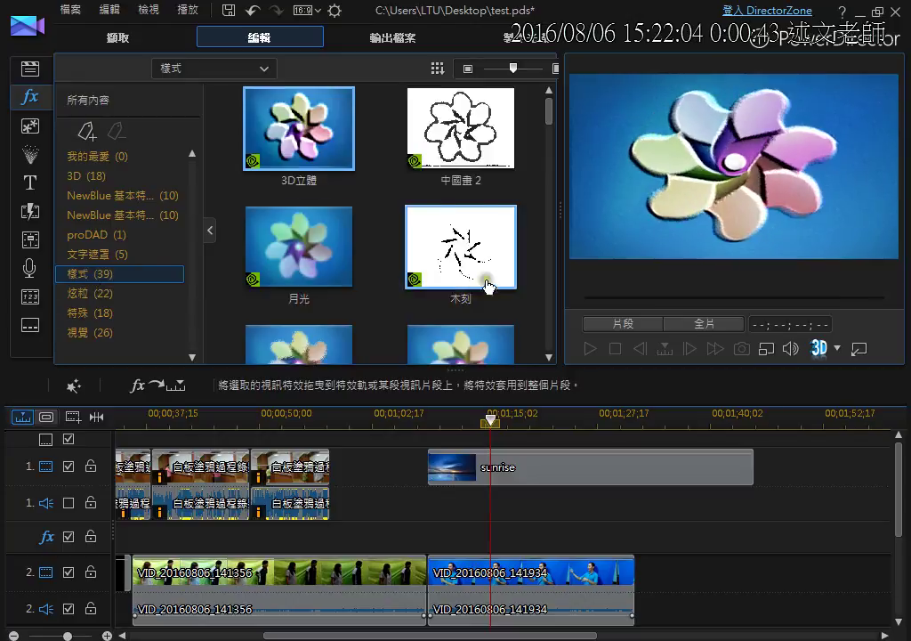
click(488, 142)
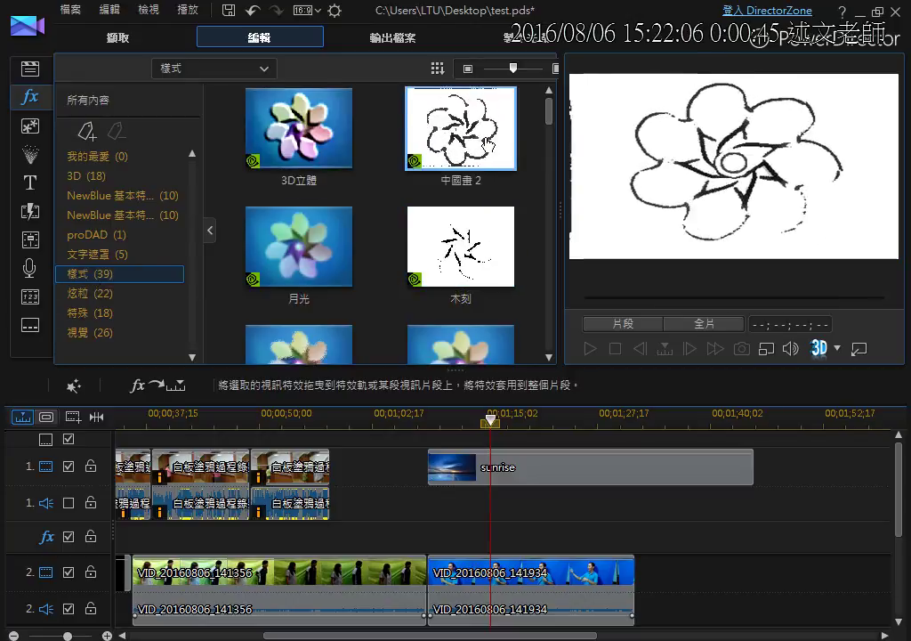
click(488, 140)
mouse_move(487, 143)
mouse_down()
mouse_move(370, 278)
mouse_move(561, 578)
mouse_up()
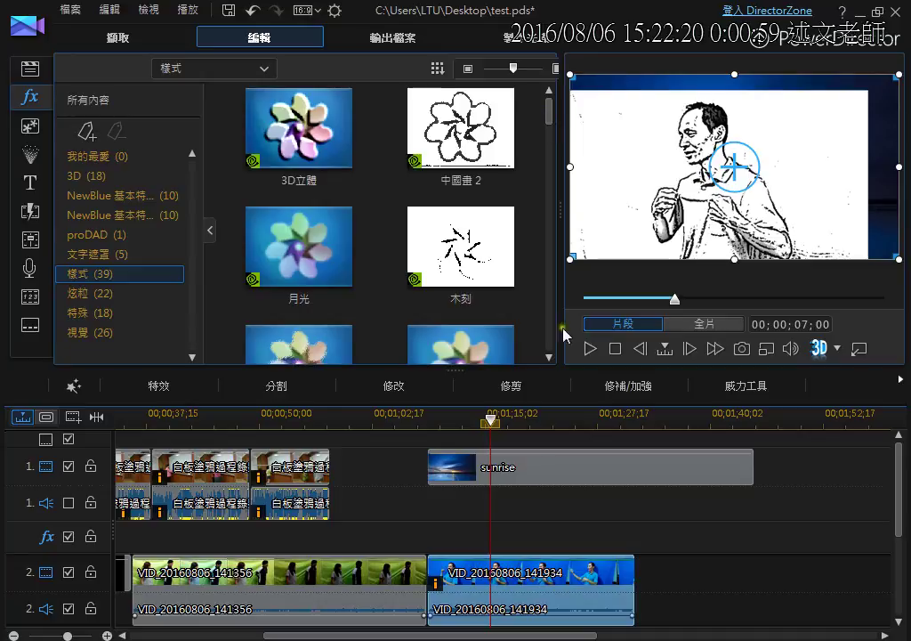
Add the 抽象主義 style effect to the VID_20160806_141934 clip as well
click(552, 356)
click(551, 357)
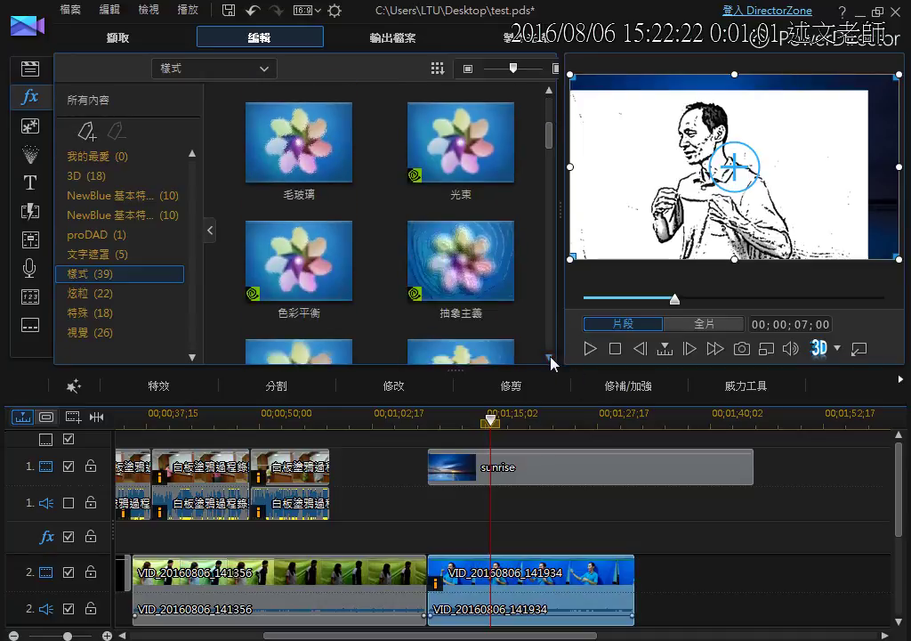
click(464, 145)
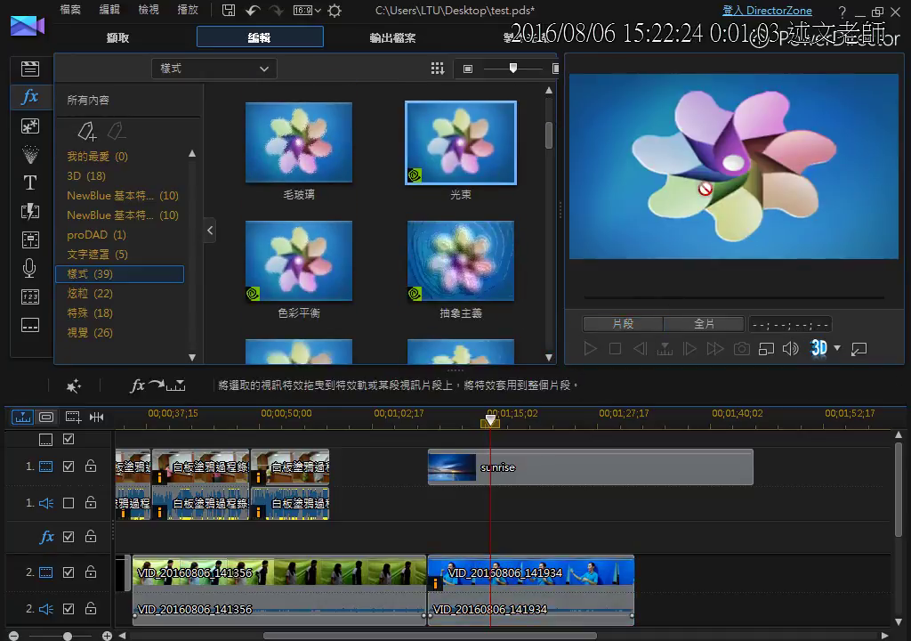
mouse_move(483, 258)
mouse_down()
mouse_move(516, 260)
mouse_move(543, 584)
mouse_up()
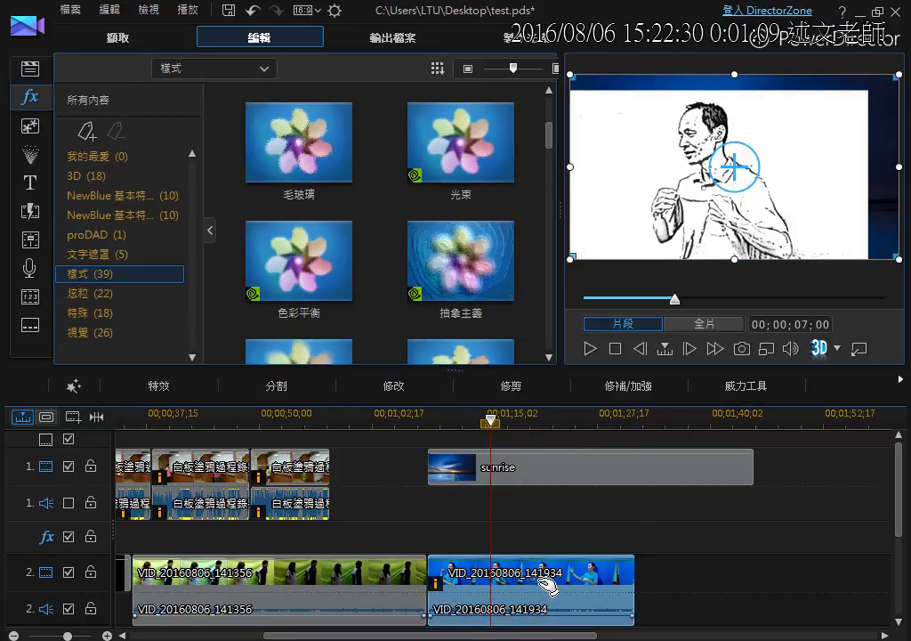
View the VID_20160806_141934 clip in the 子母畫面設計師 and undo the style effects applied to it
double_click(544, 584)
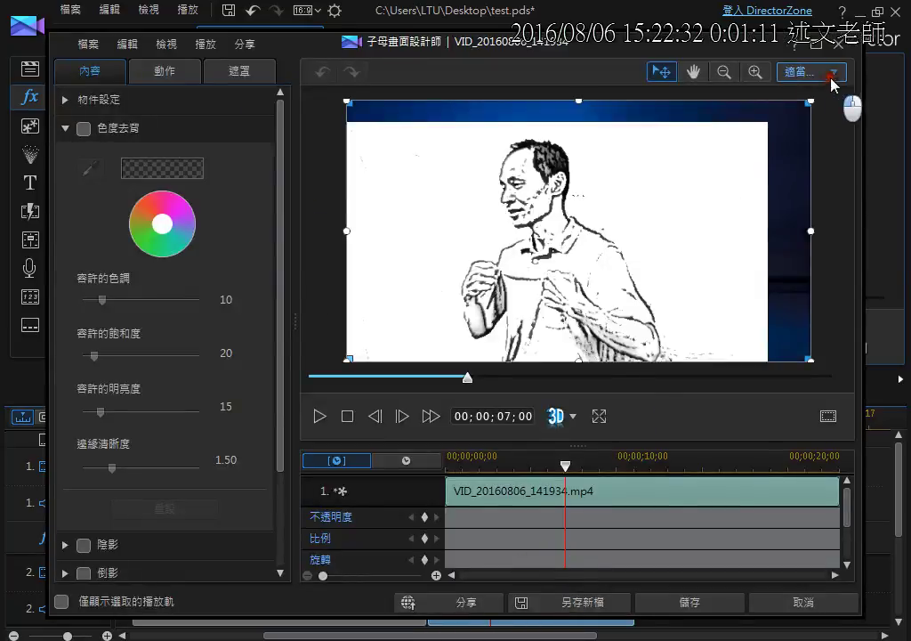
click(841, 57)
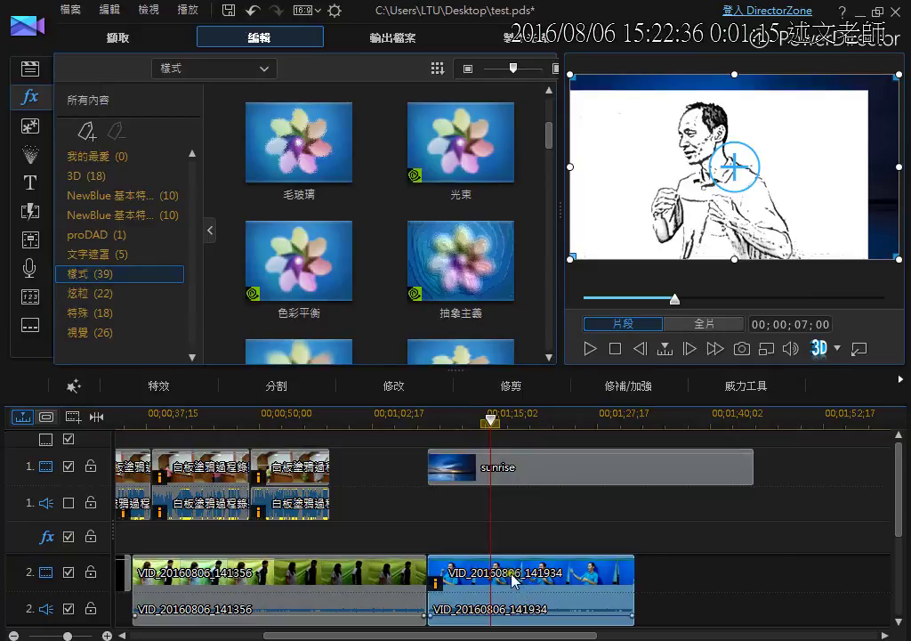
click(548, 139)
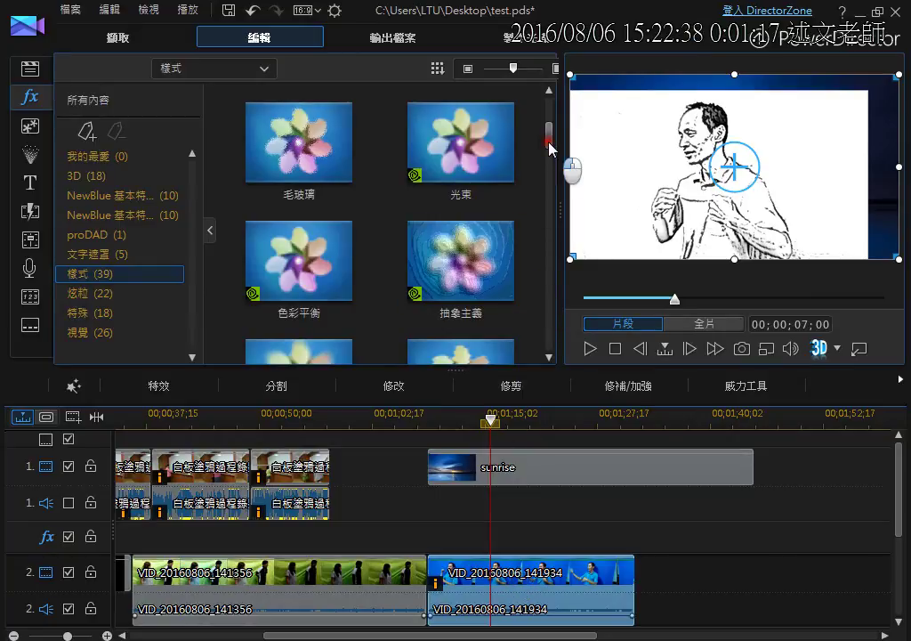
drag(549, 142, 552, 280)
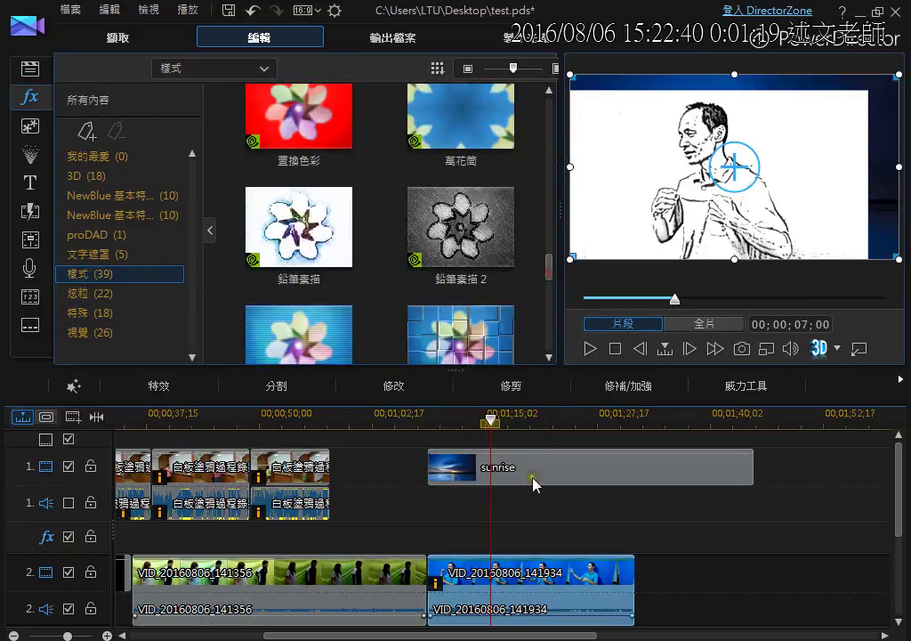
click(254, 13)
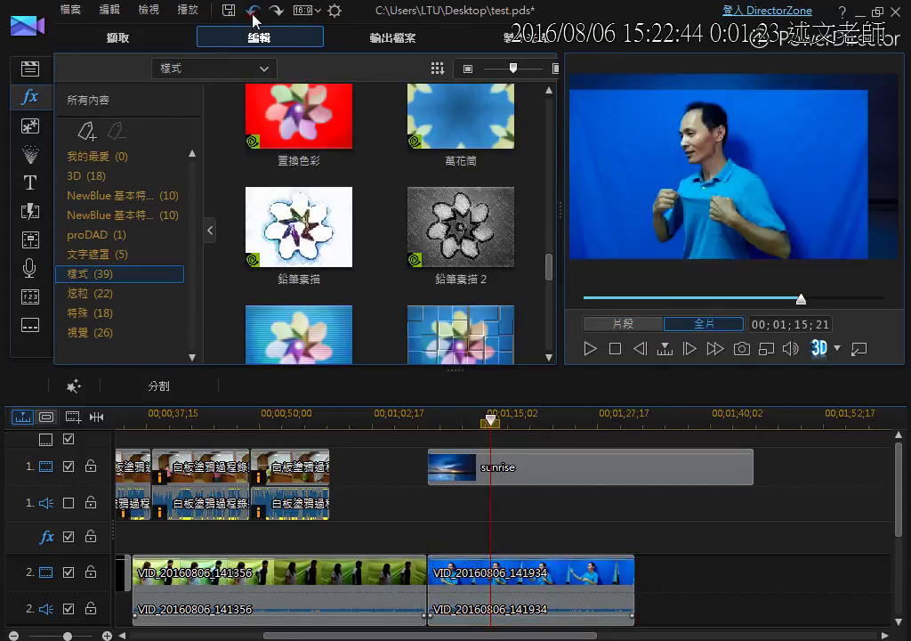
Try the GPU 星星 effect from the 炫粒 category on the VID_20160806_141934 clip in playback and undo it
click(104, 293)
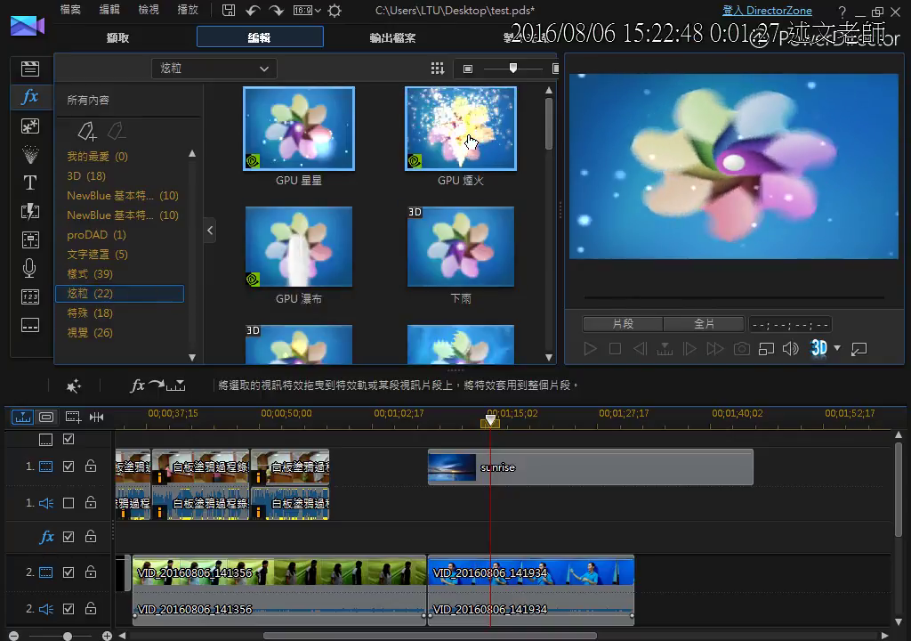
mouse_move(283, 142)
mouse_down()
mouse_move(650, 173)
mouse_move(525, 576)
mouse_up()
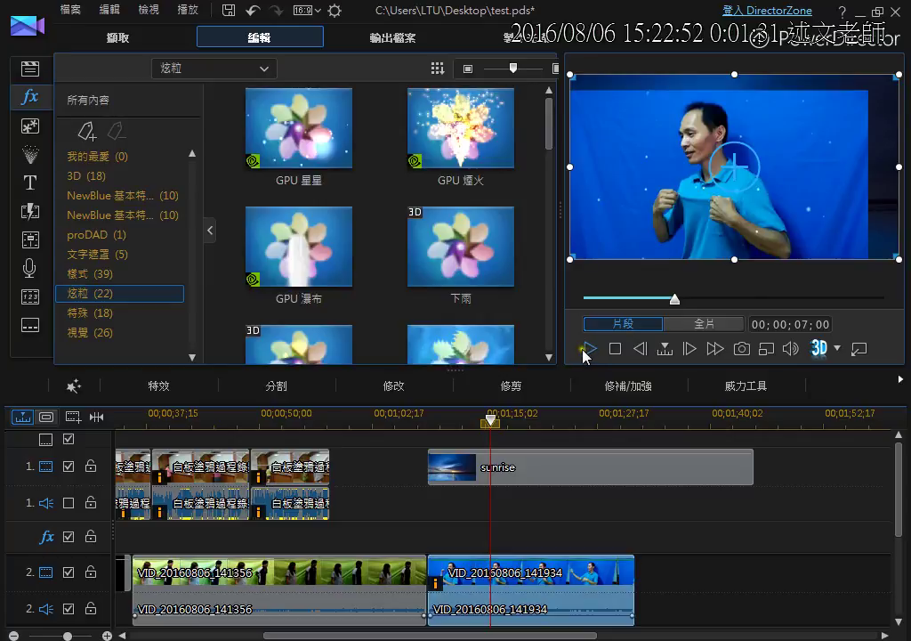
click(586, 348)
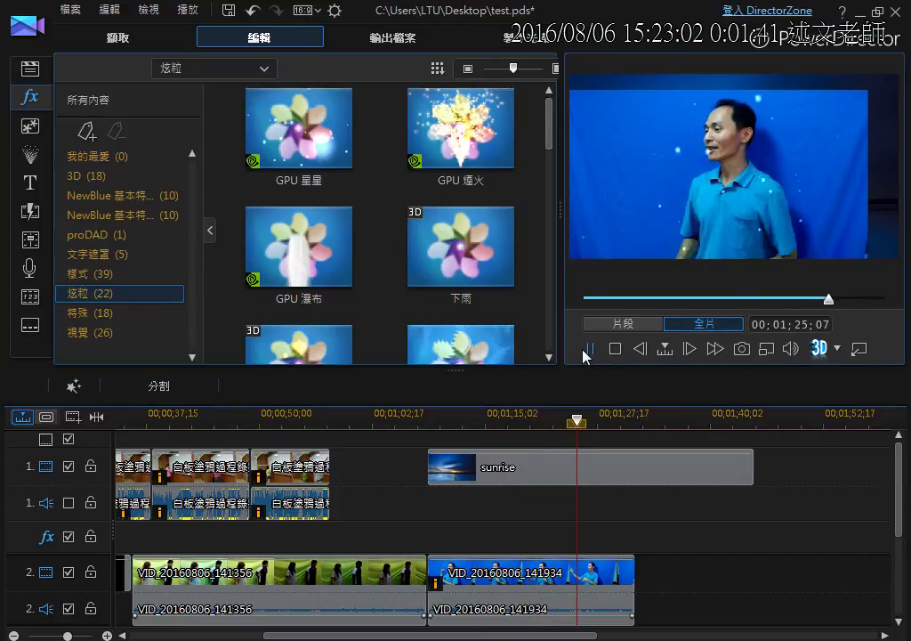
click(615, 348)
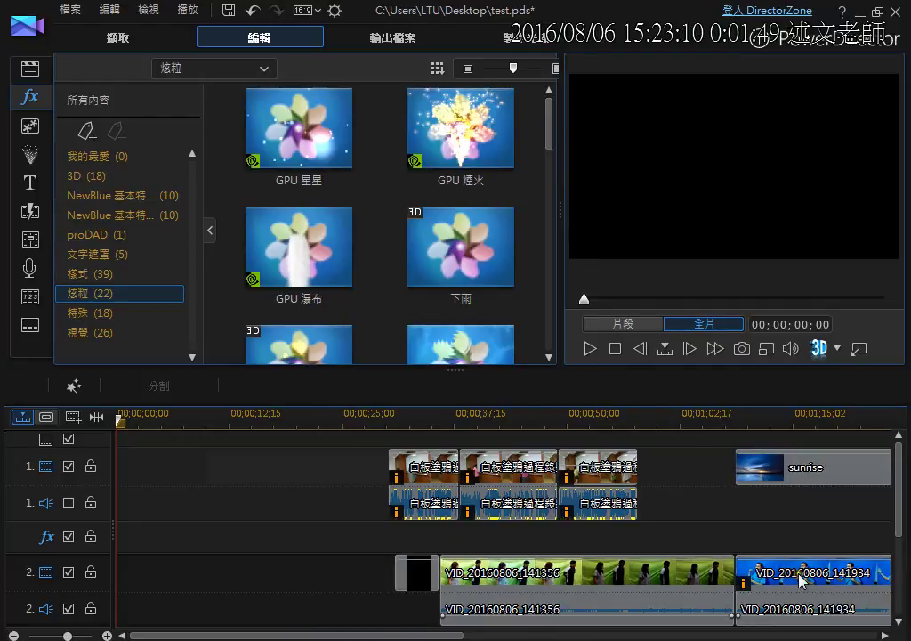
click(252, 11)
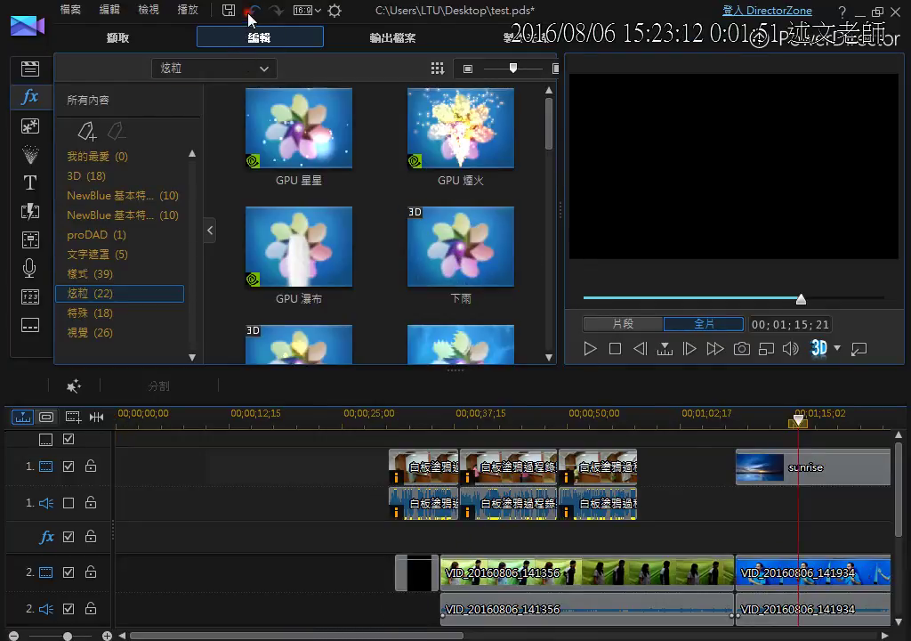
Place the GPU 星星 effect on the effects track beneath the three whiteboard clips and stretch it to their end
drag(331, 149, 390, 540)
drag(478, 537, 637, 533)
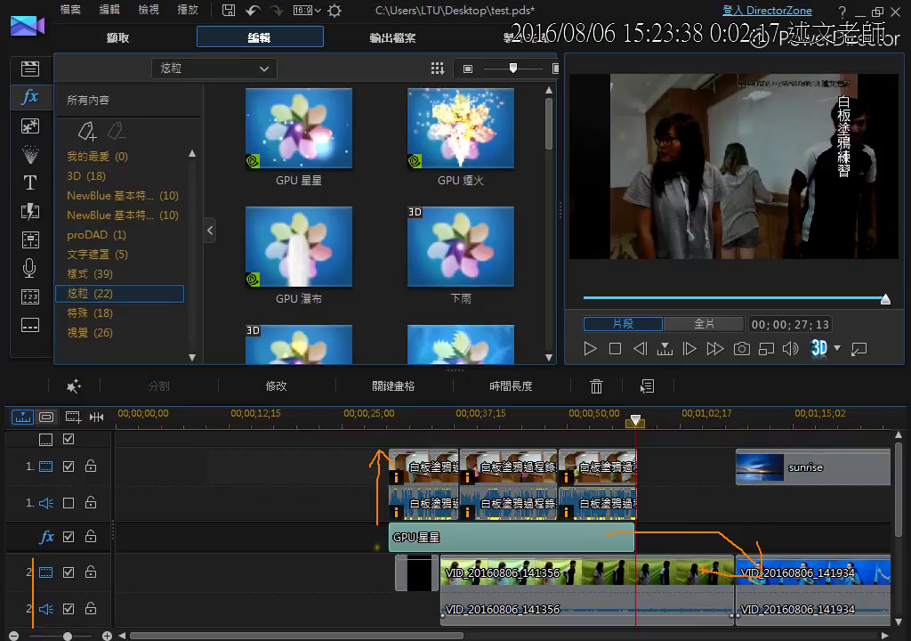
Set the size of the GPU 星星 effect on the effects track to 10 and preview it in playback
double_click(483, 544)
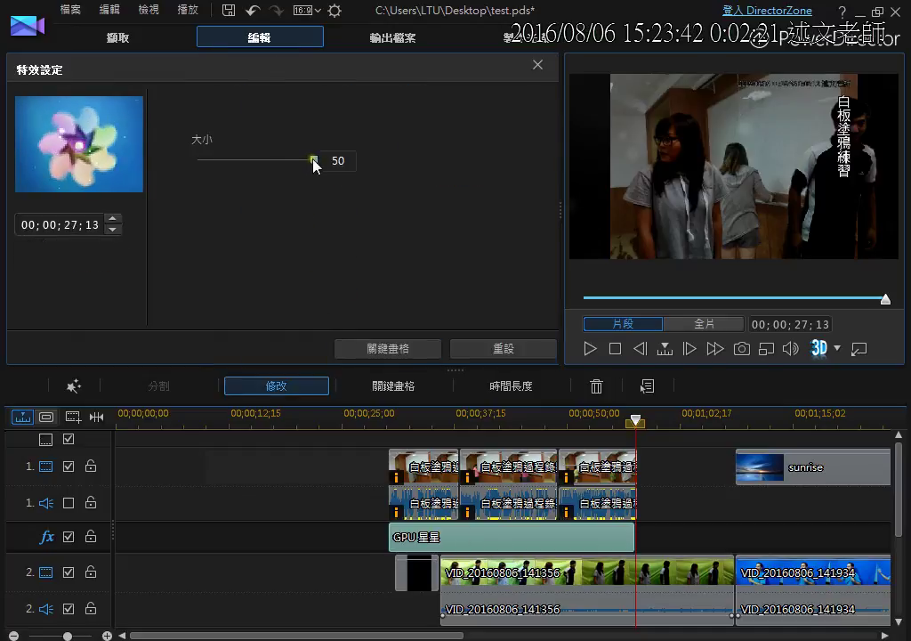
click(590, 350)
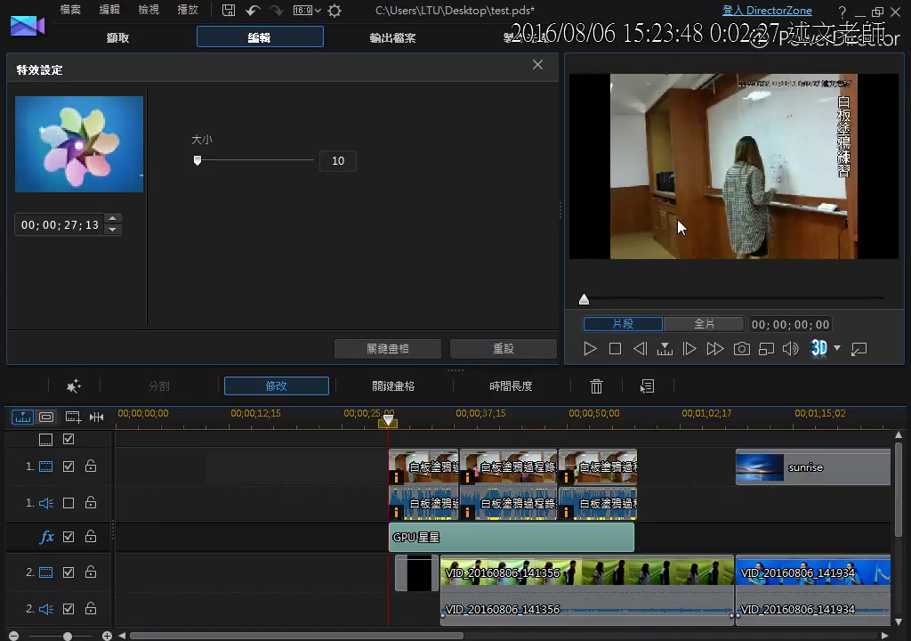
click(590, 351)
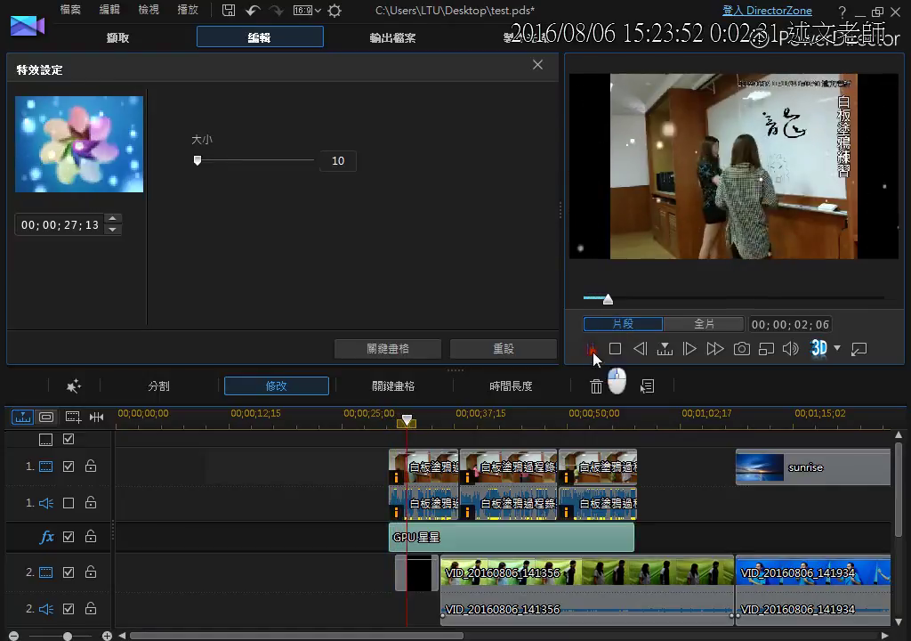
Set the GPU 星星 effect's size to 33, allowing its keyframes to be reset, and preview the result
click(197, 161)
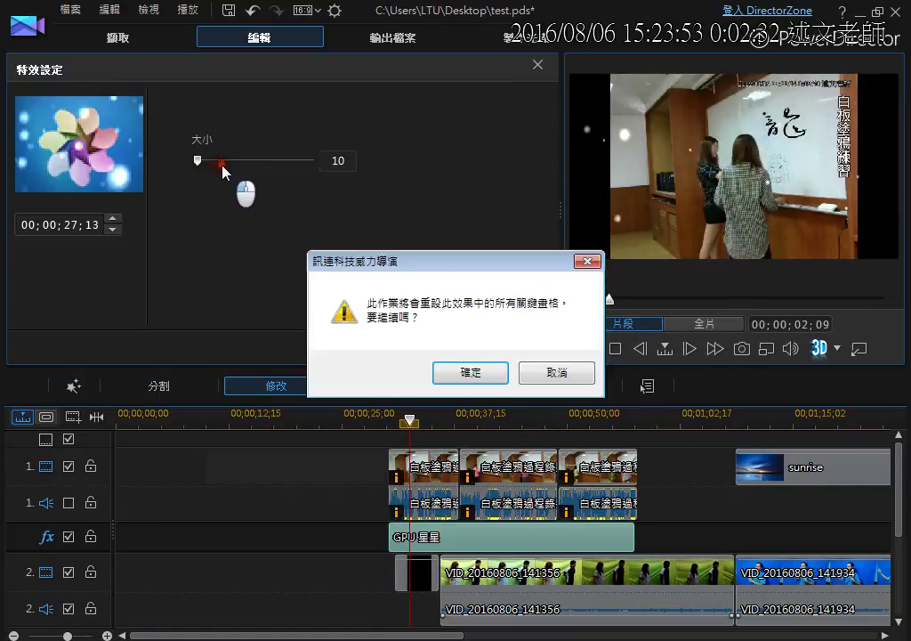
click(486, 374)
drag(197, 161, 265, 162)
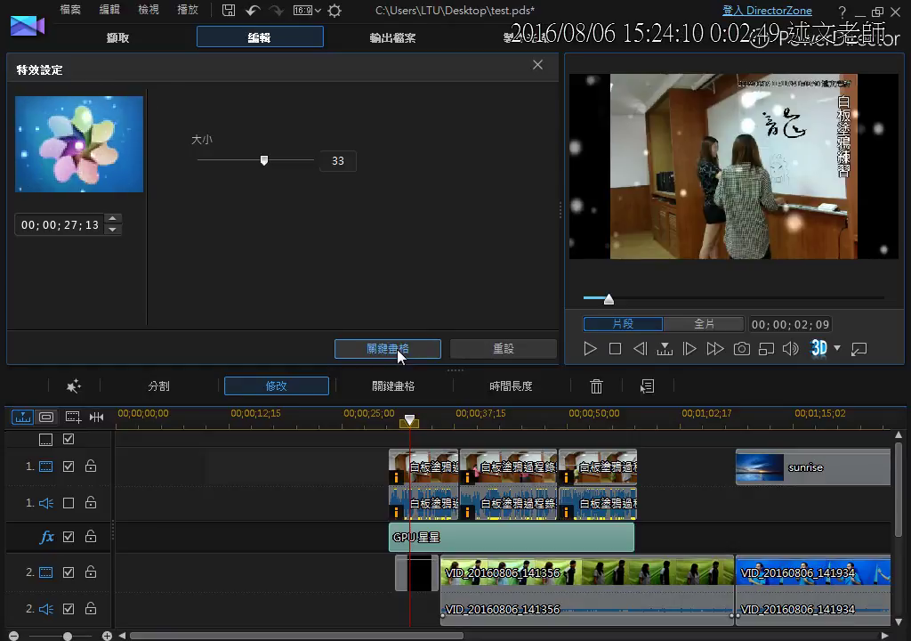
click(589, 349)
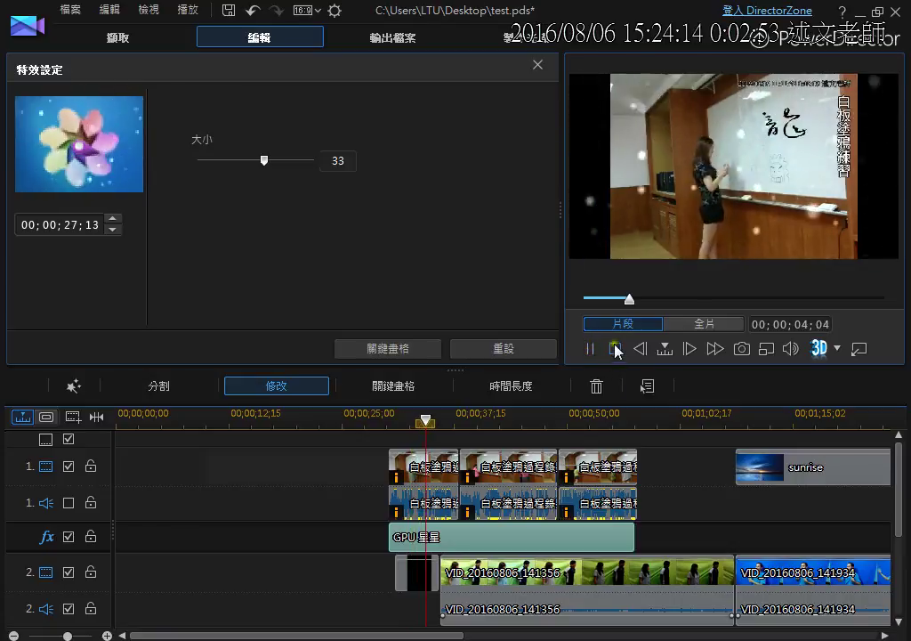
click(615, 349)
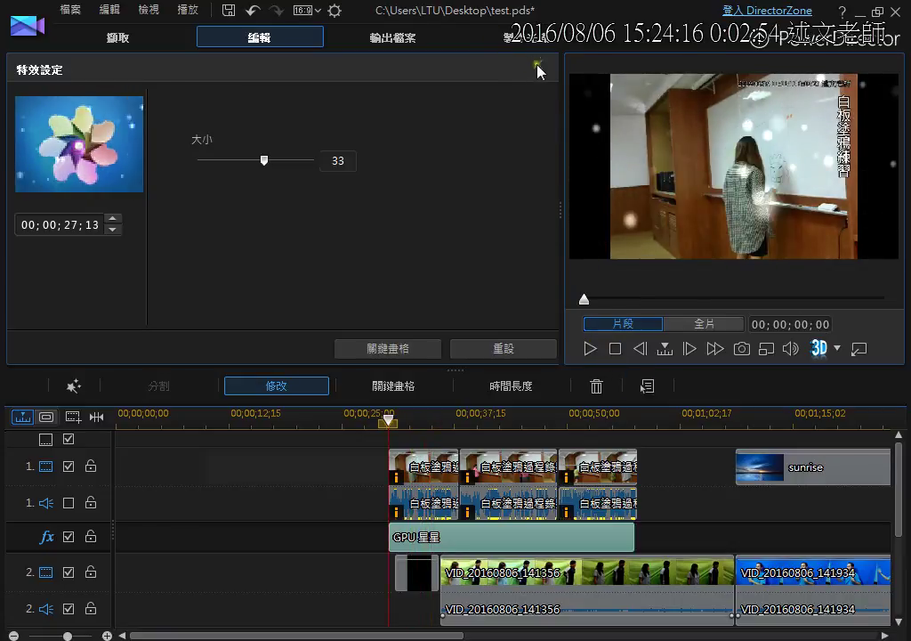
Close the effect settings and delete the GPU 星星 effect from the effects track
click(538, 67)
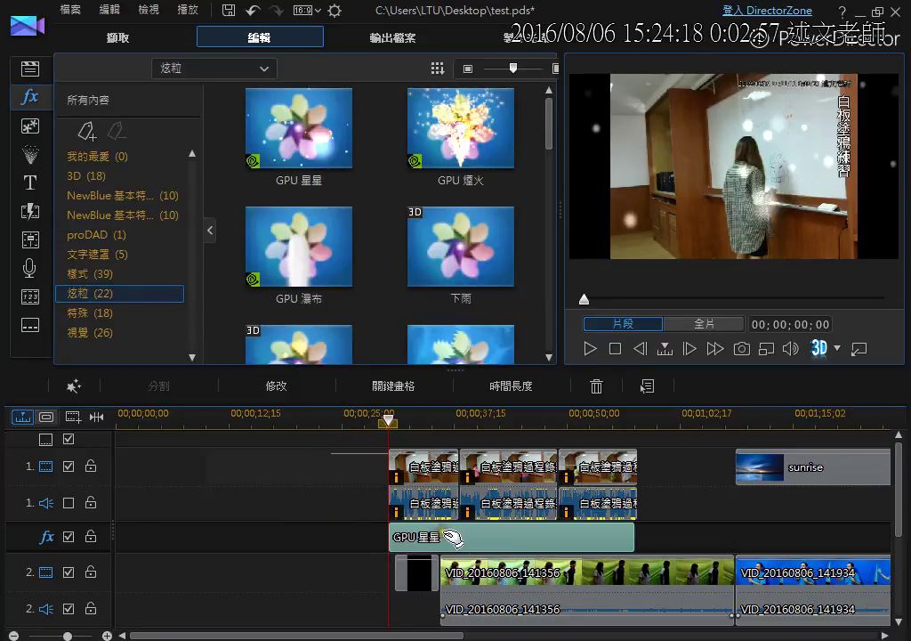
key(Delete)
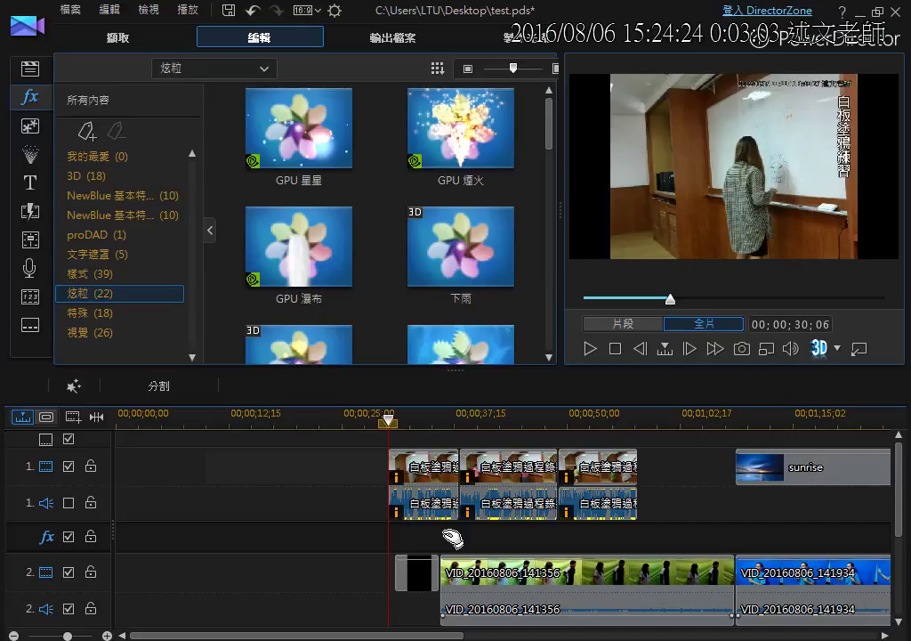
Browse the effects in the 特殊 category and preview the 筆墨 and 電視牆 effects
click(95, 313)
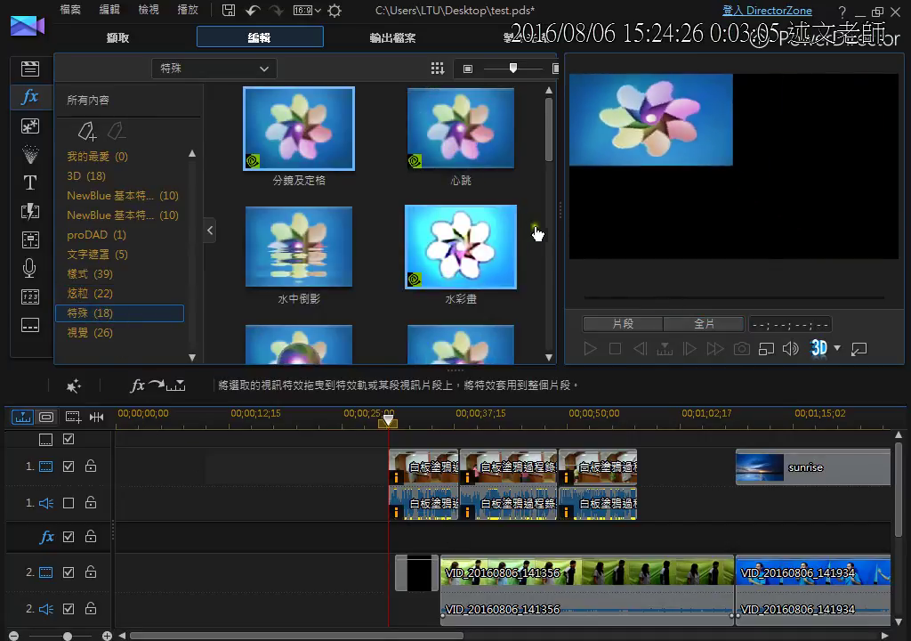
drag(552, 142, 549, 286)
click(463, 129)
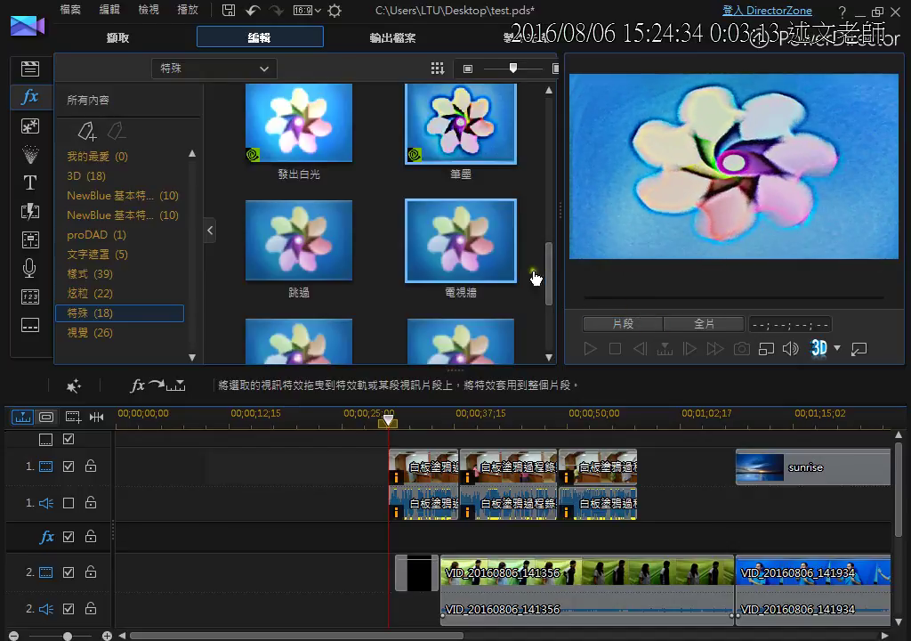
click(490, 257)
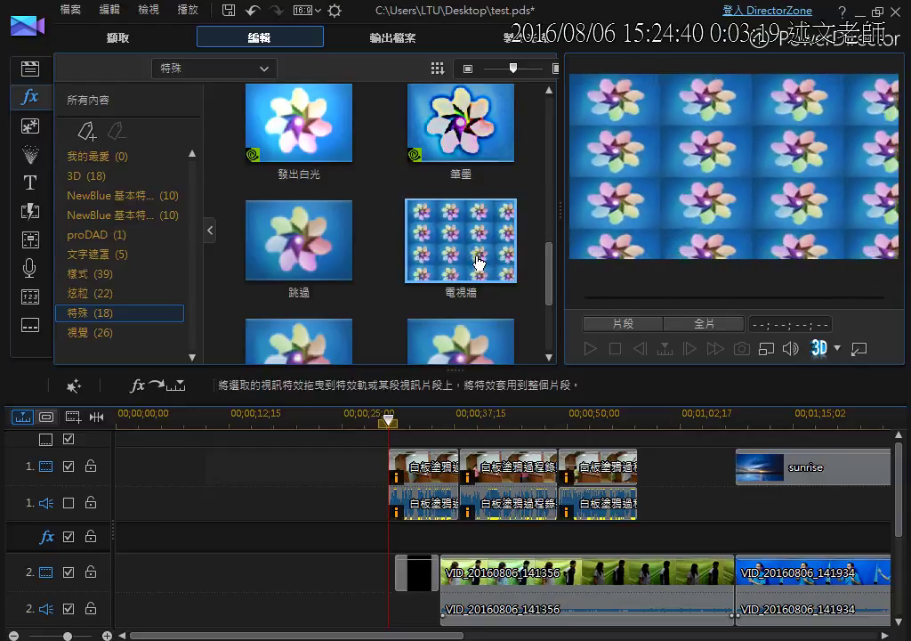
drag(549, 289, 537, 337)
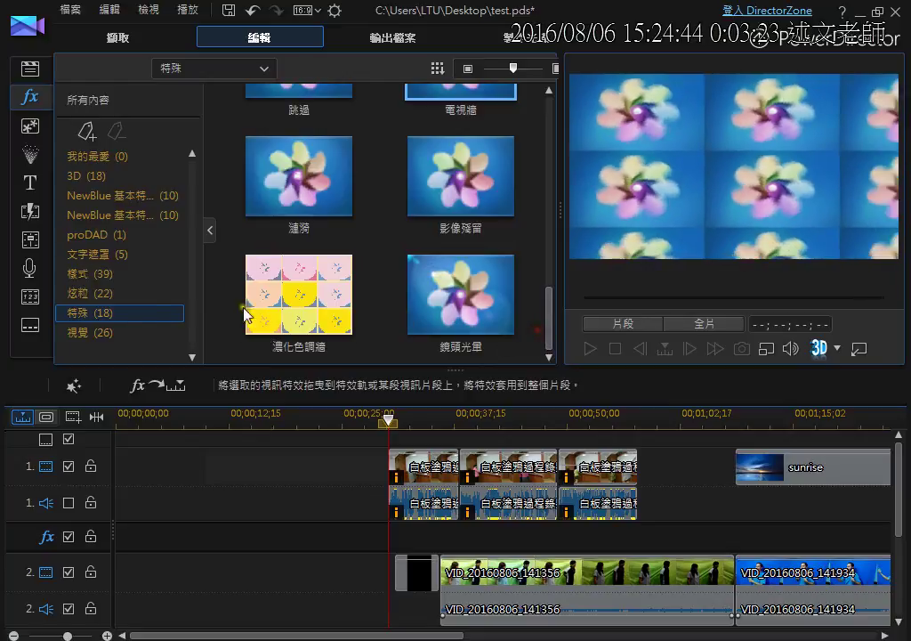
Browse the effects in the 視覺 category and add the 特寫 effect to the effects track at the start of the first 白板塗鴉 clip
click(114, 333)
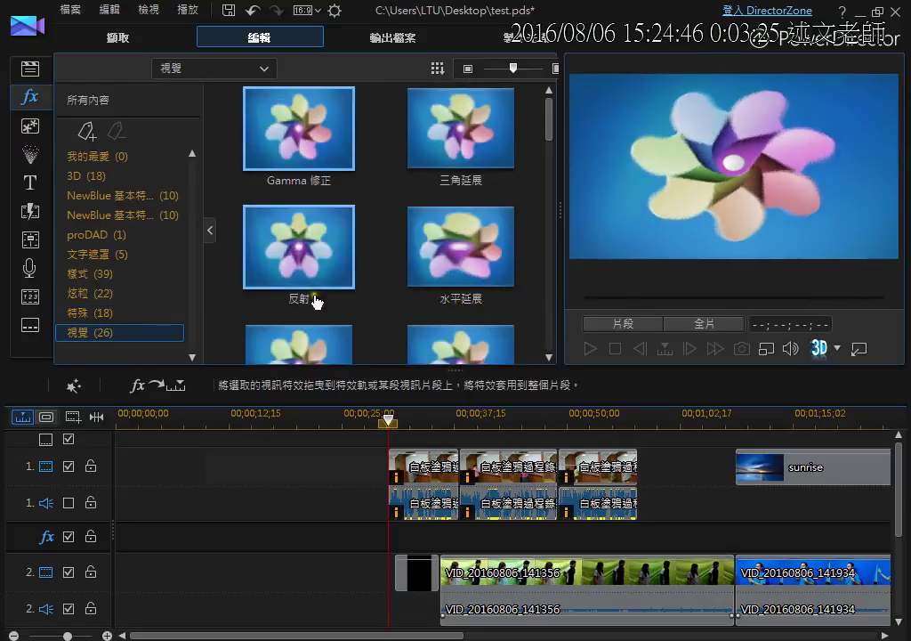
click(549, 357)
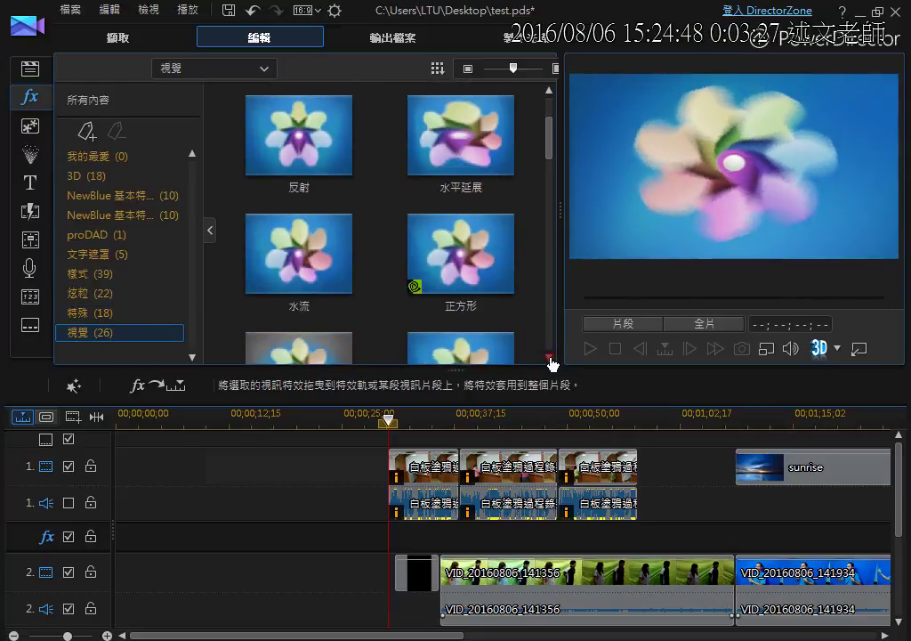
click(549, 357)
click(549, 357)
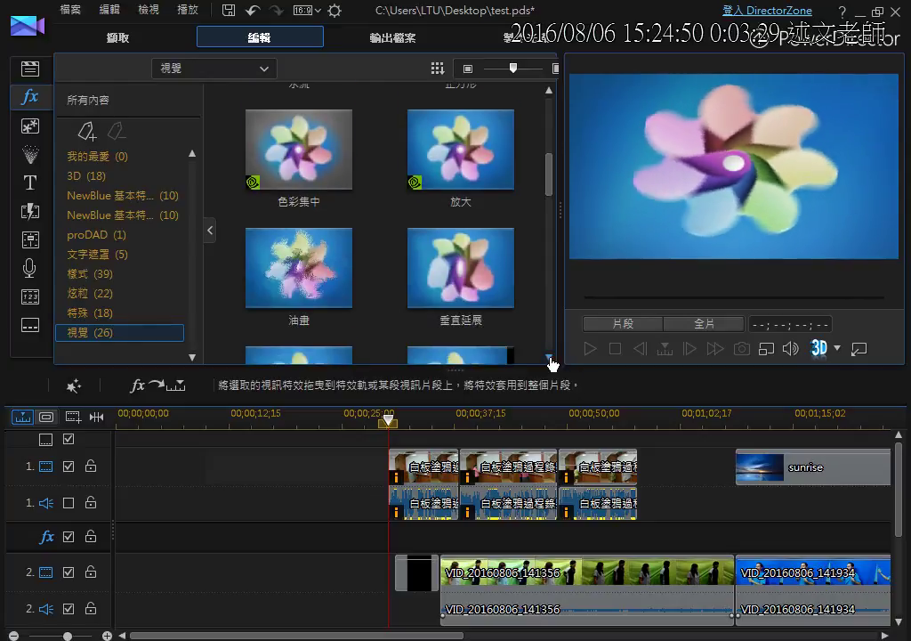
click(549, 357)
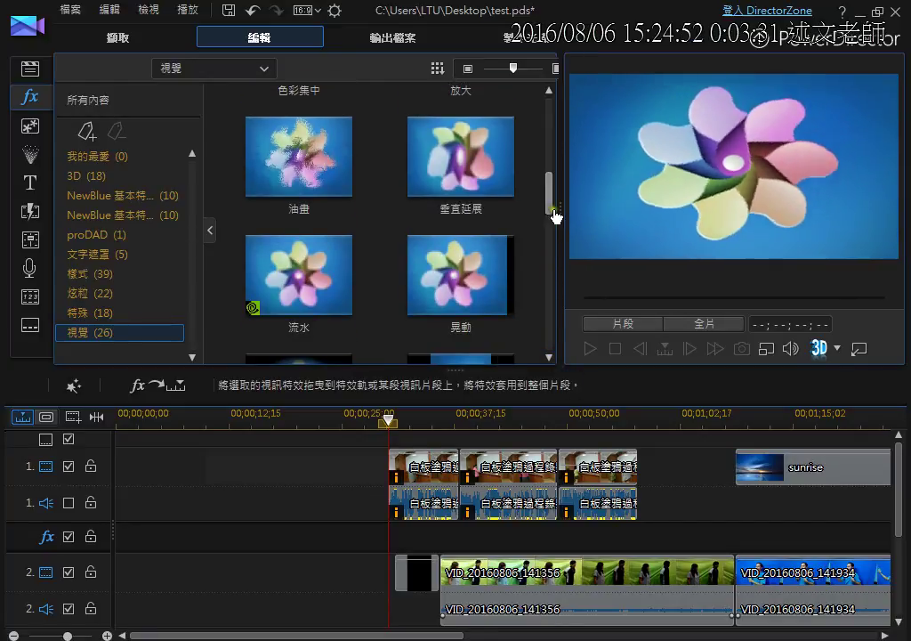
drag(548, 204, 548, 240)
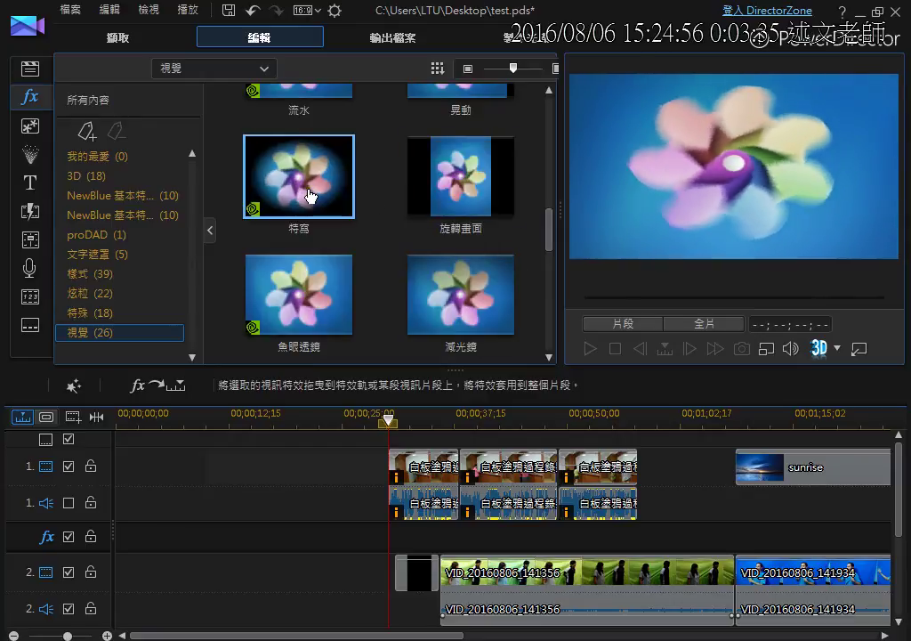
drag(307, 195, 391, 542)
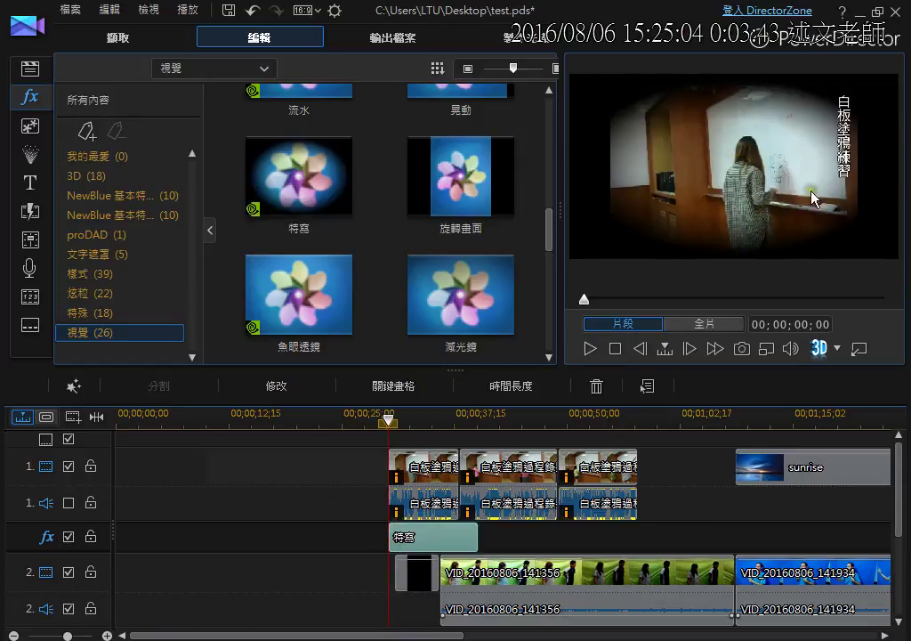
Examine the settings of the 特寫 effect, close them and delete the effect from the effects track
double_click(453, 540)
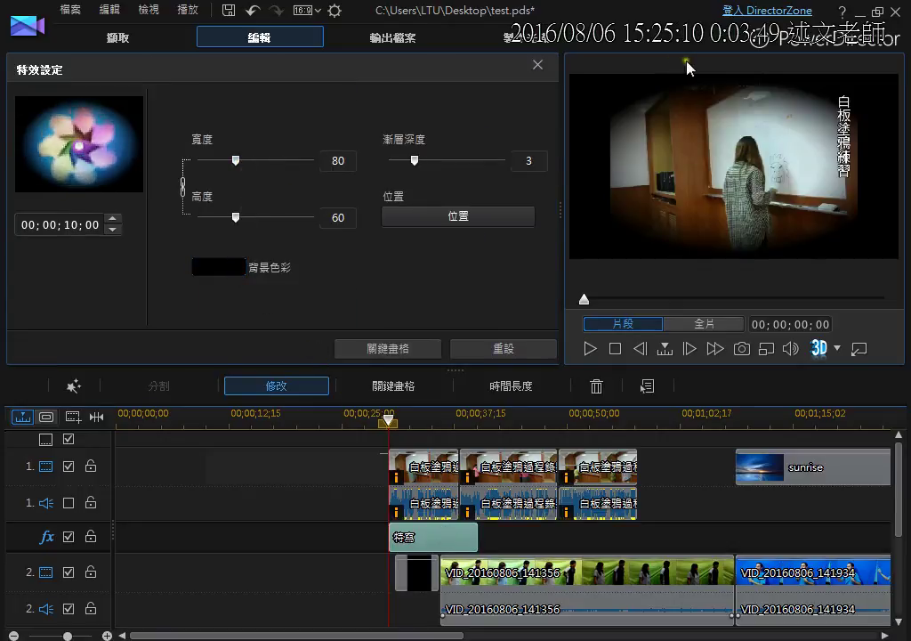
click(541, 66)
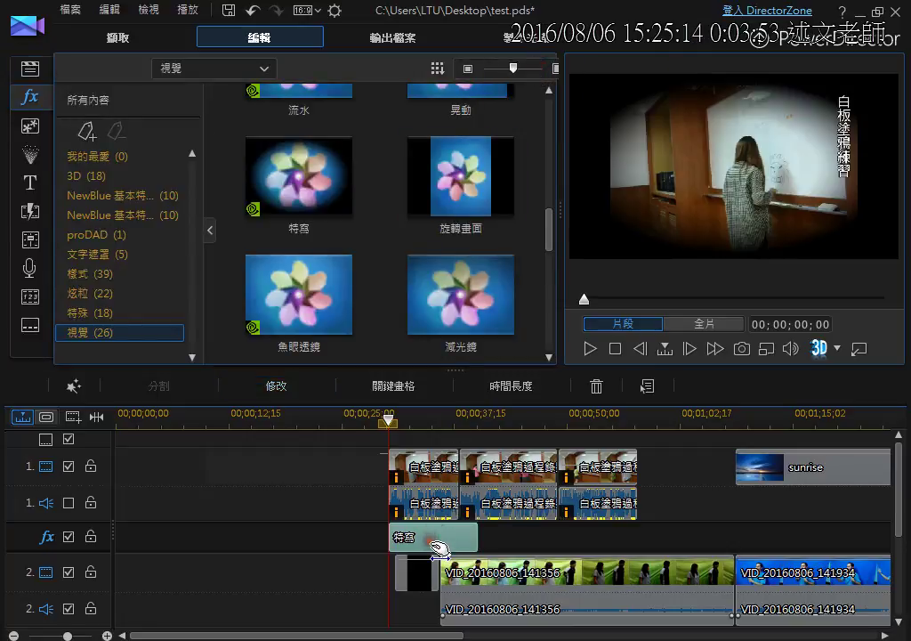
key(Delete)
Find the 雷射 effect and add it to the effects track near the start of the first 白板塗鴉 clip
drag(546, 234, 549, 264)
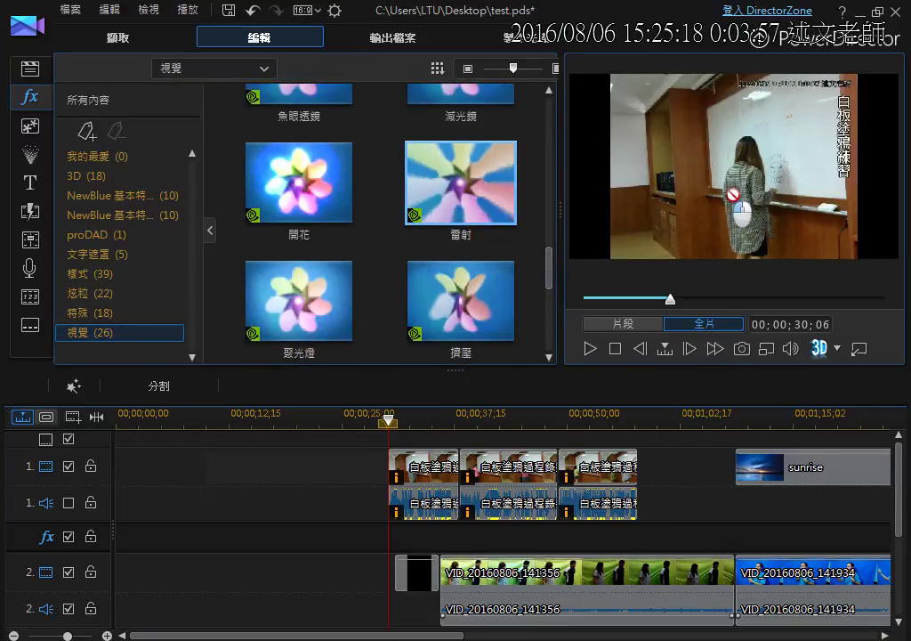
click(456, 188)
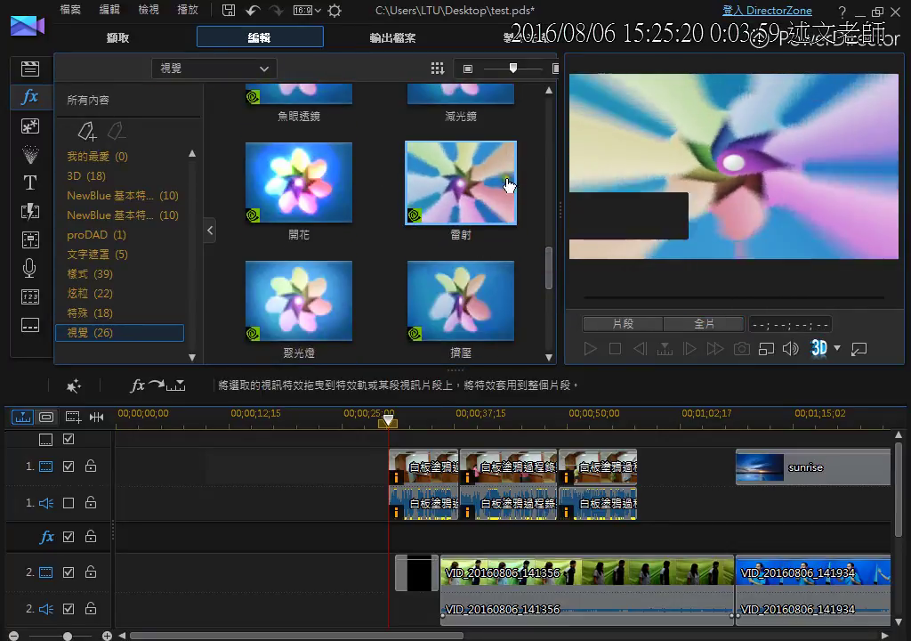
drag(506, 183, 393, 543)
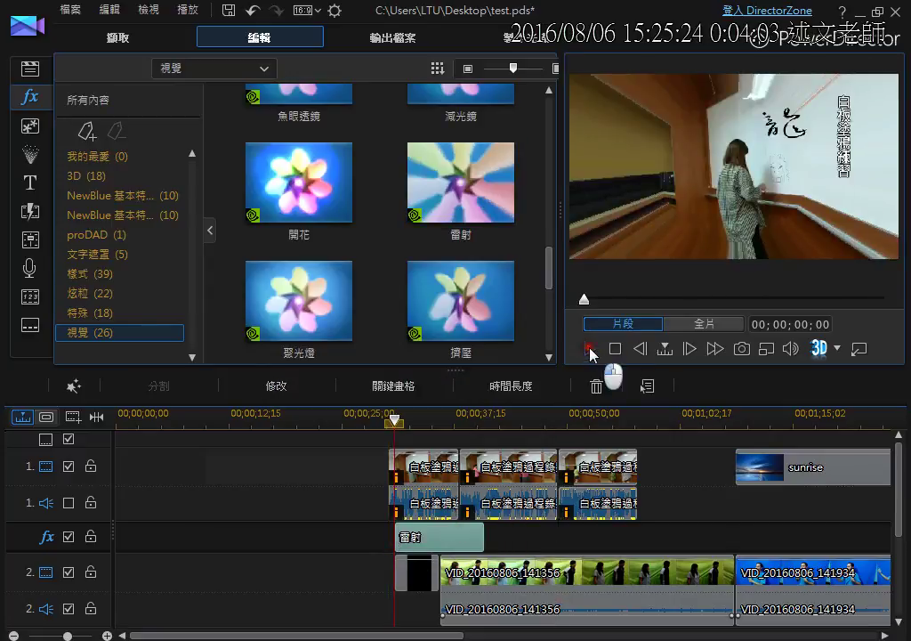
Preview the 雷射 effect in playback and delete it from the effects track
click(589, 348)
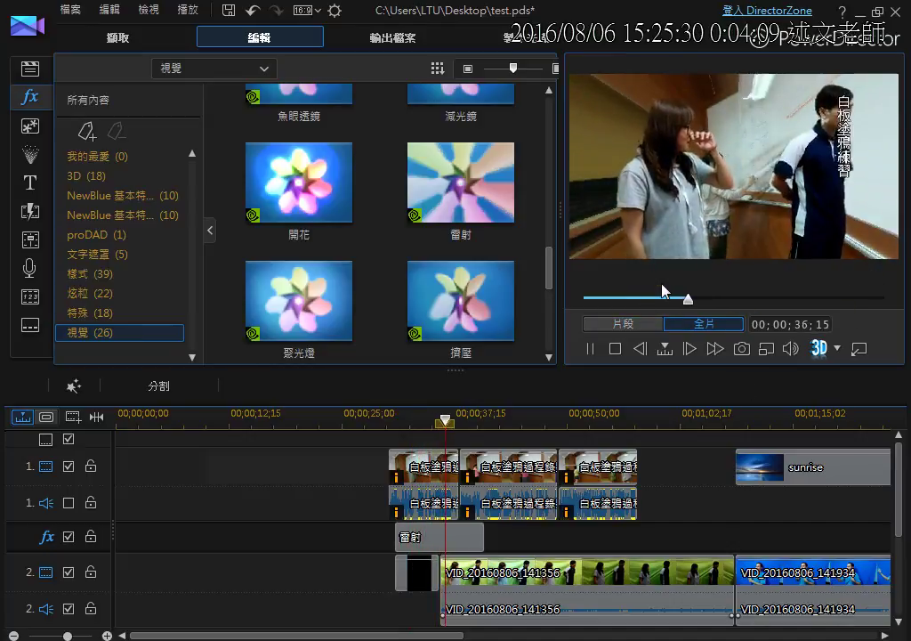
click(614, 350)
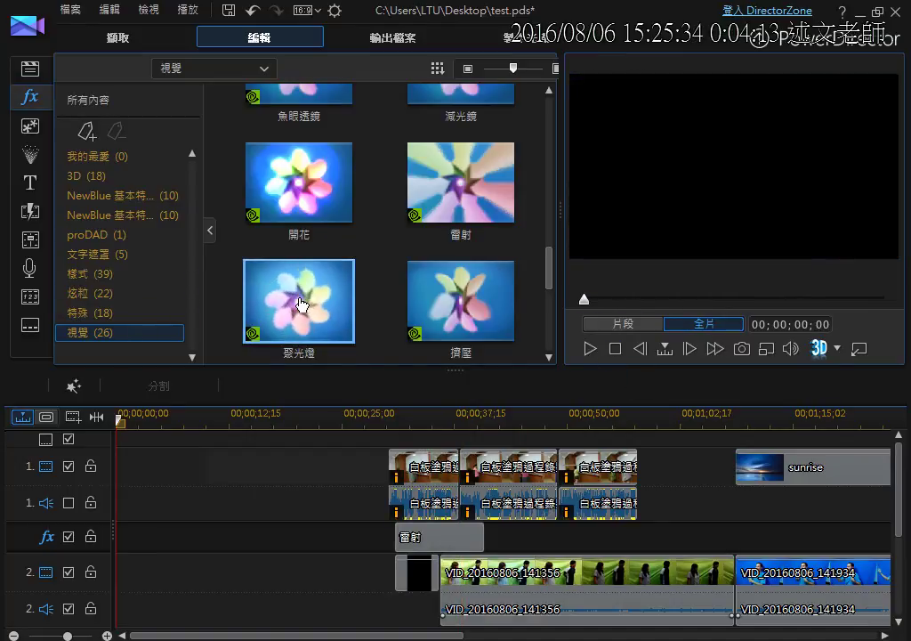
click(429, 530)
key(Delete)
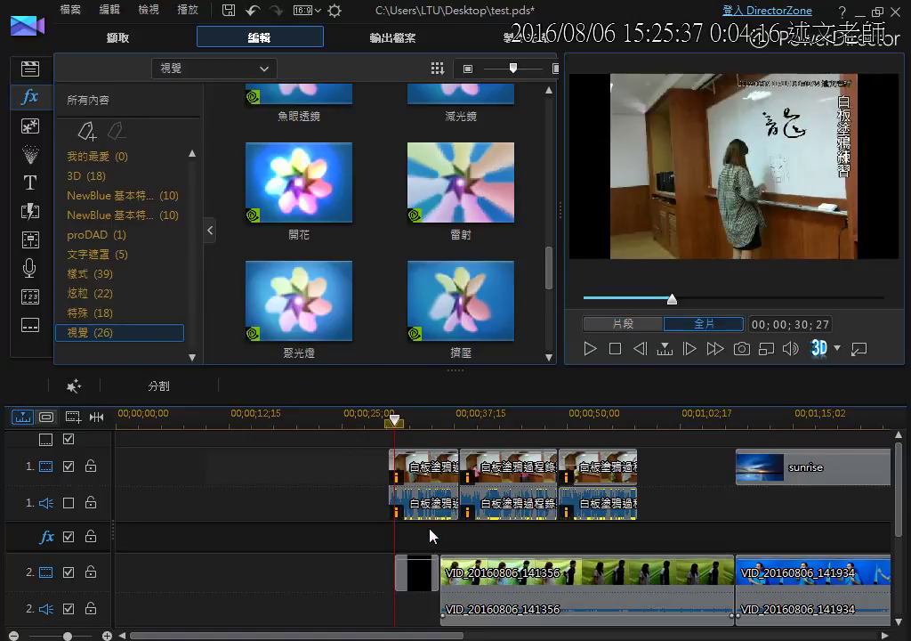
Browse the 2D transitions and place the 底片 transition between the first and second 白板塗鴉 clips on video track 1
click(39, 217)
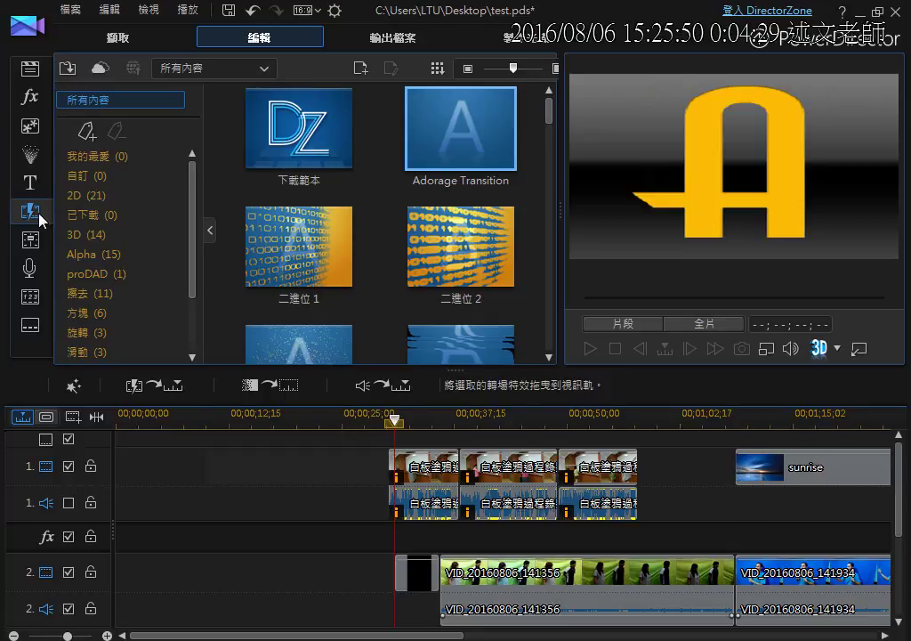
click(312, 270)
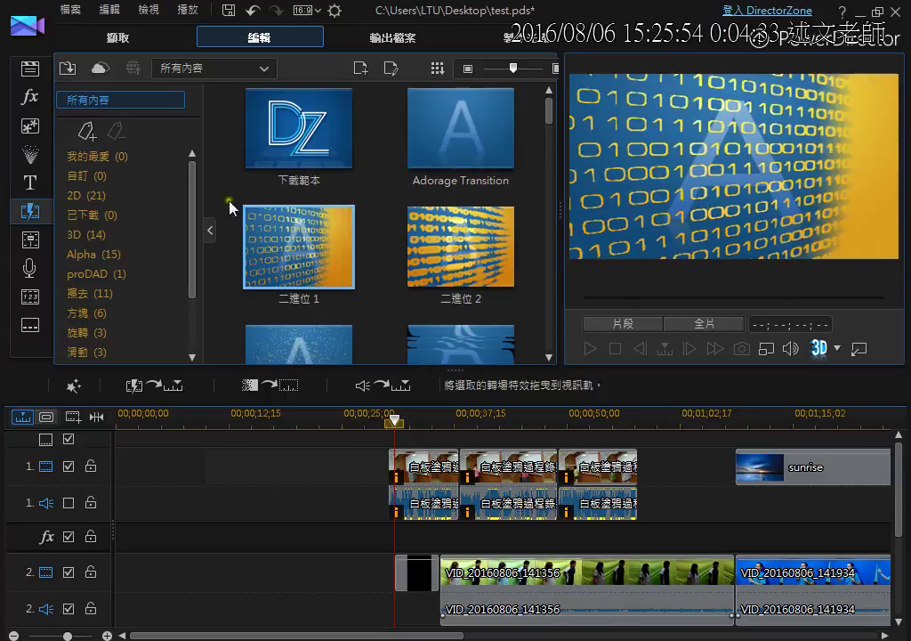
click(115, 201)
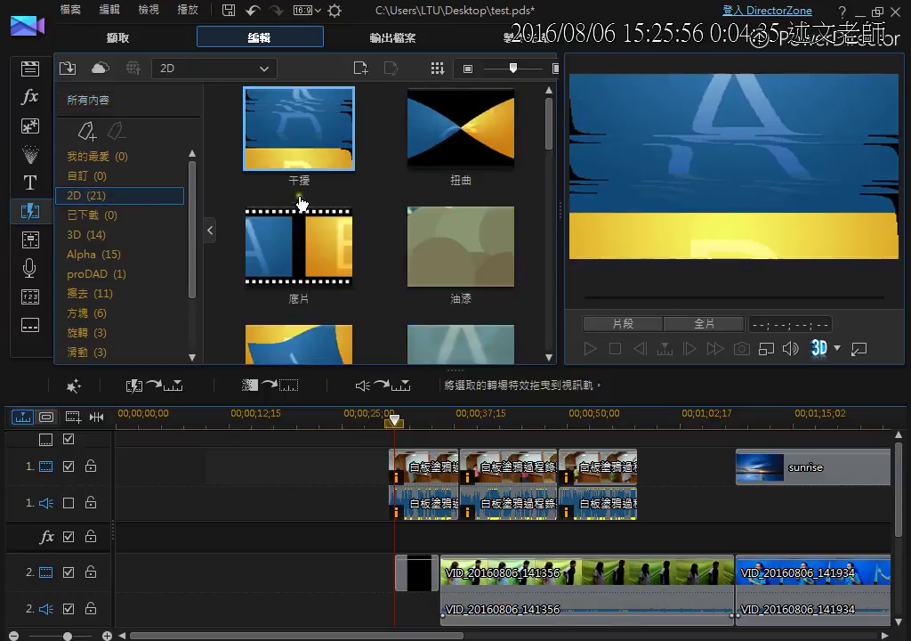
click(314, 258)
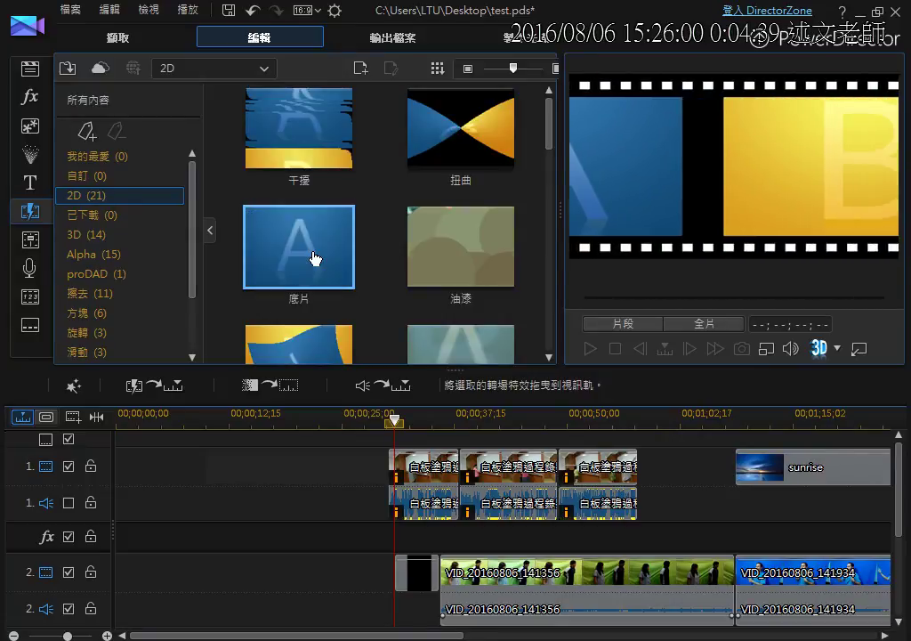
drag(314, 258, 452, 469)
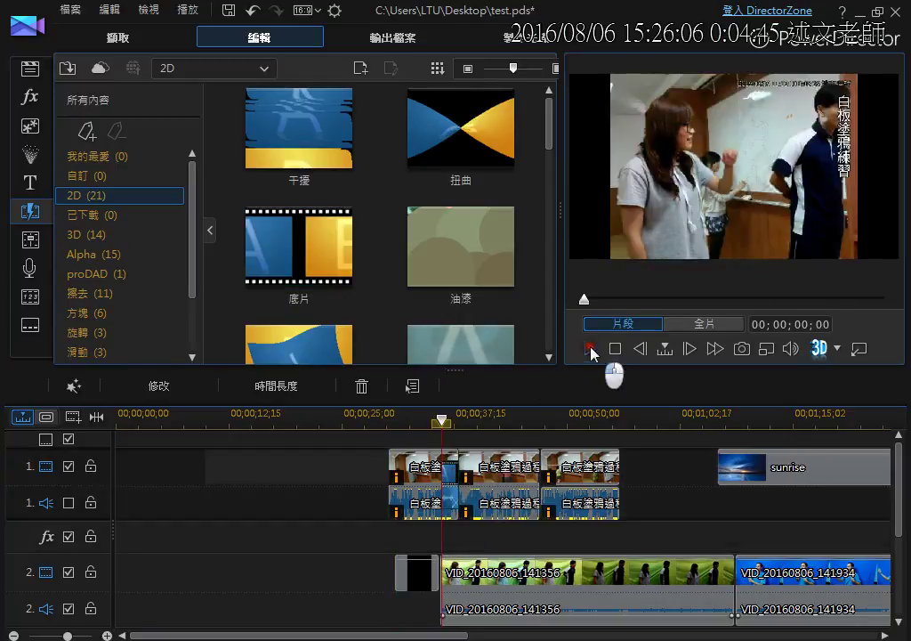
Preview the 底片 transition in playback and remove it from between the first two clips
click(589, 348)
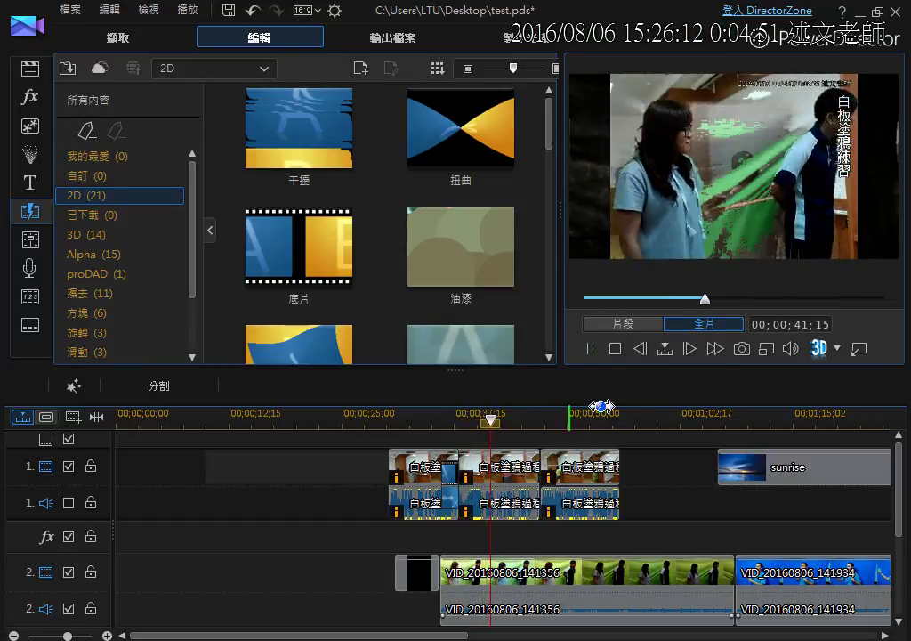
click(615, 349)
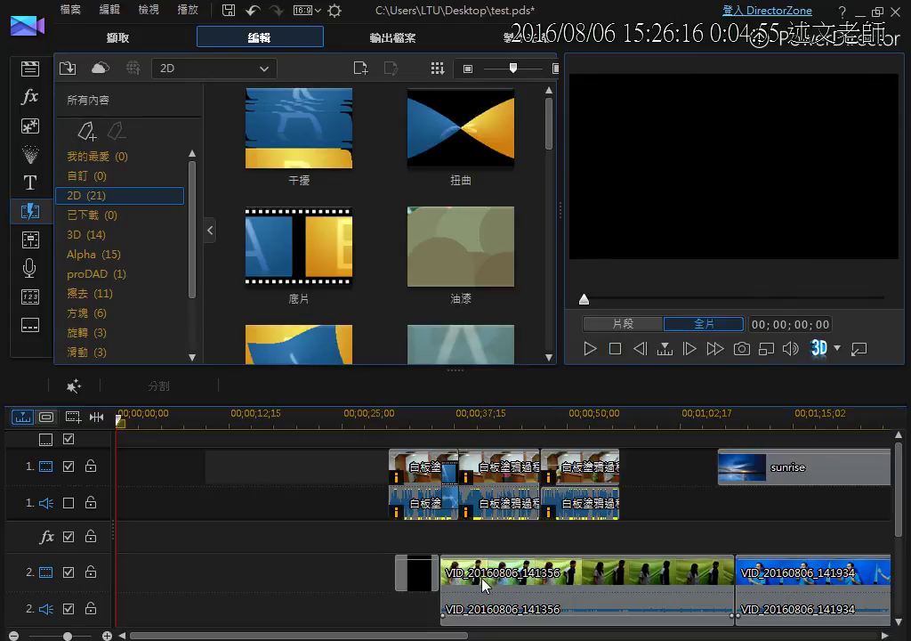
click(457, 476)
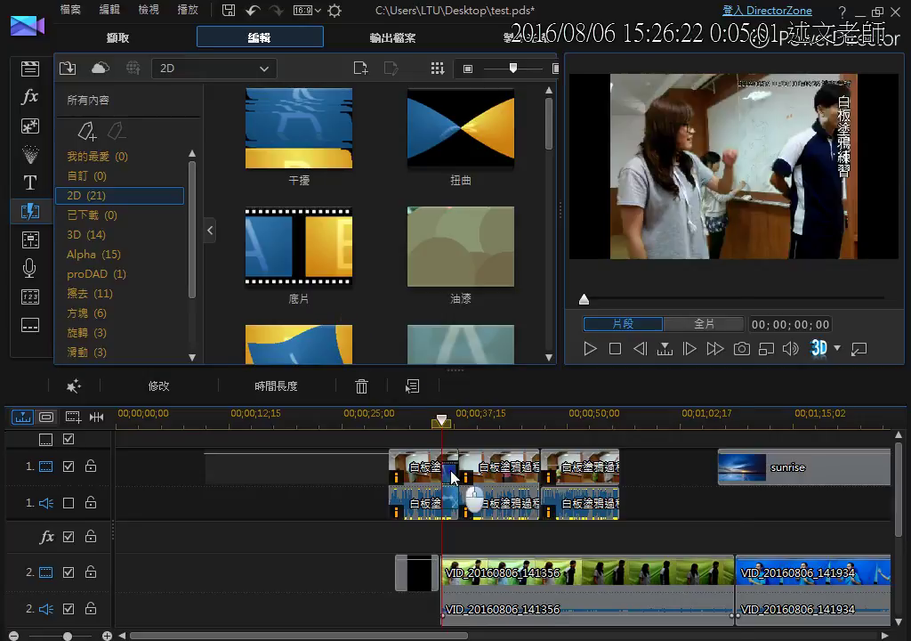
right_click(453, 479)
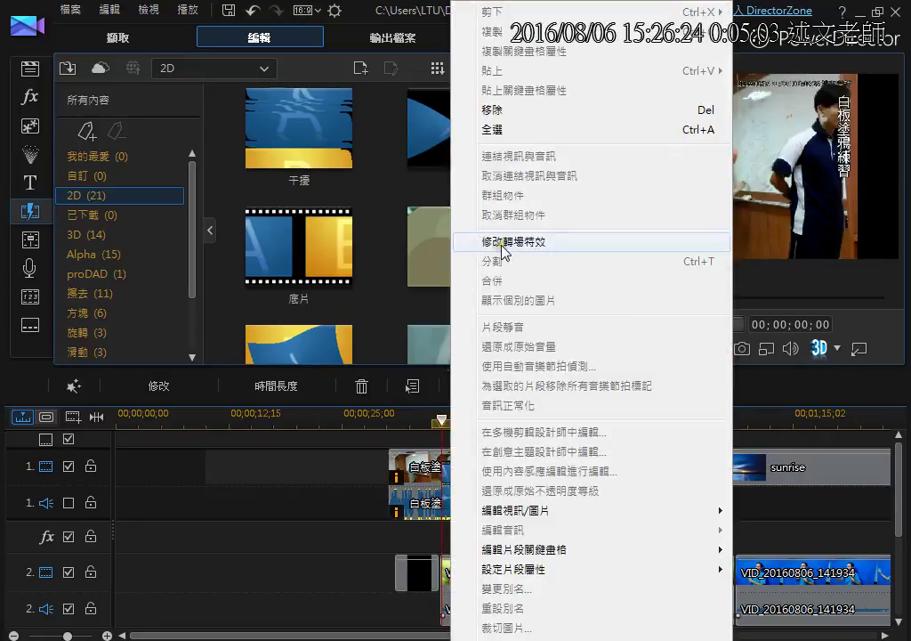
click(521, 112)
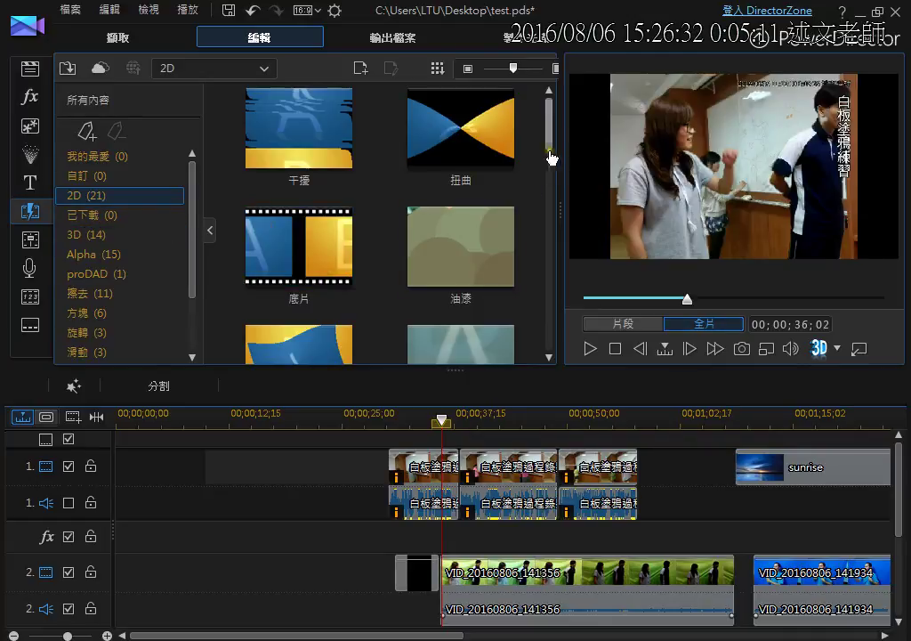
Place the 格線 transition from the 2D category between the second and third 白板塗鴉 clips on video track 1
scroll(552, 145, down, 2)
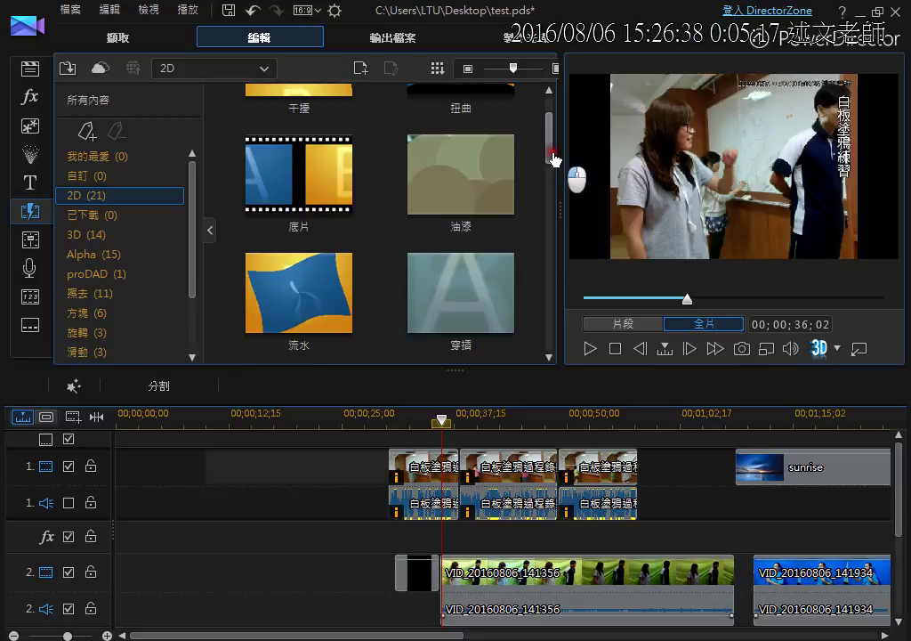
drag(553, 158, 548, 197)
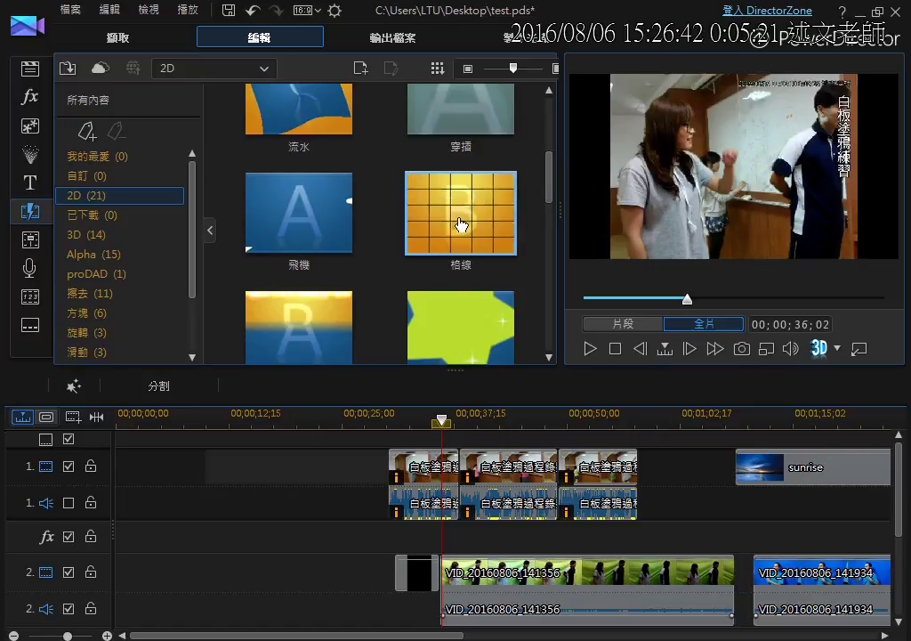
drag(463, 223, 555, 476)
click(552, 475)
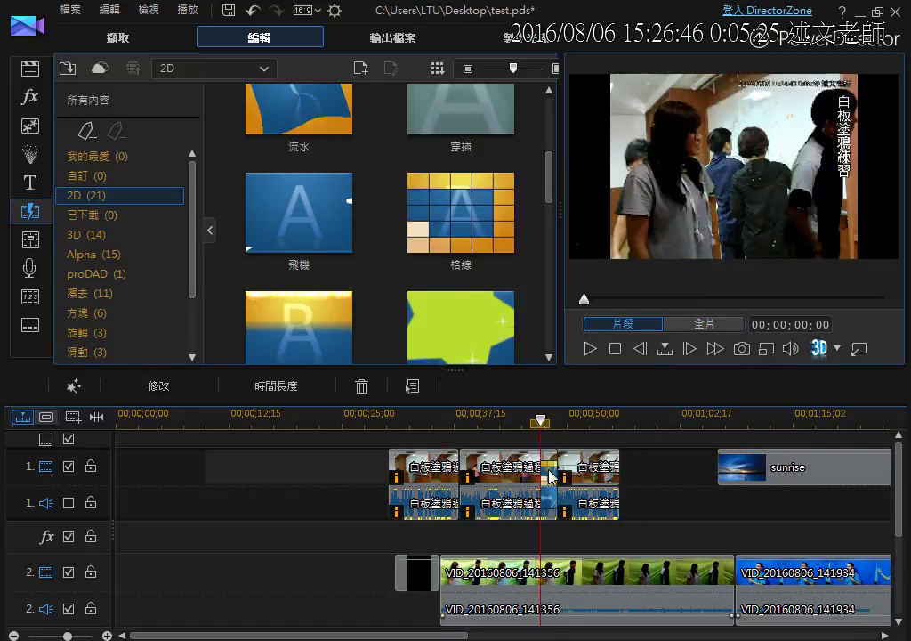
Examine the duration and type options in the 格線 transition's settings and close the settings
mouse_move(550, 476)
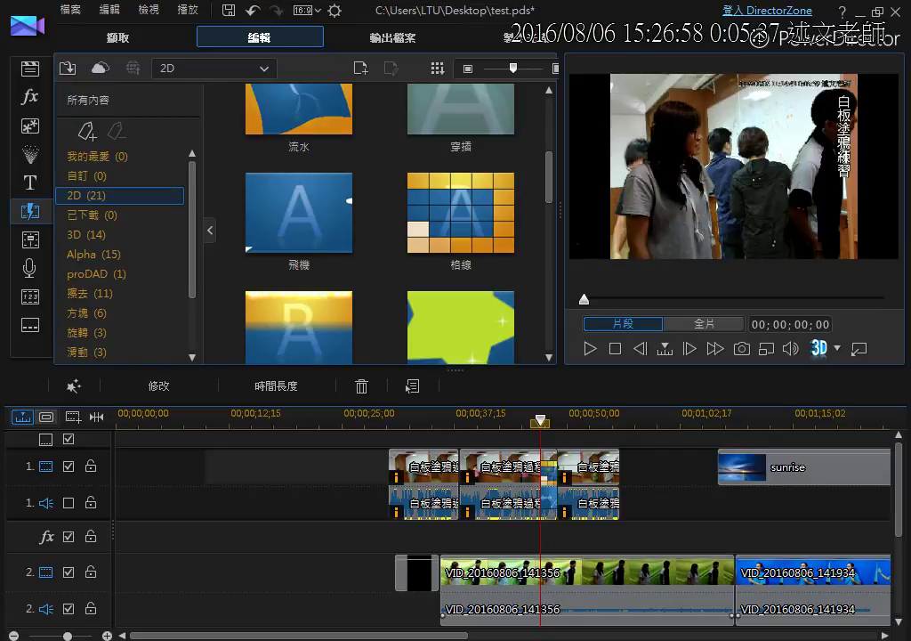
double_click(548, 466)
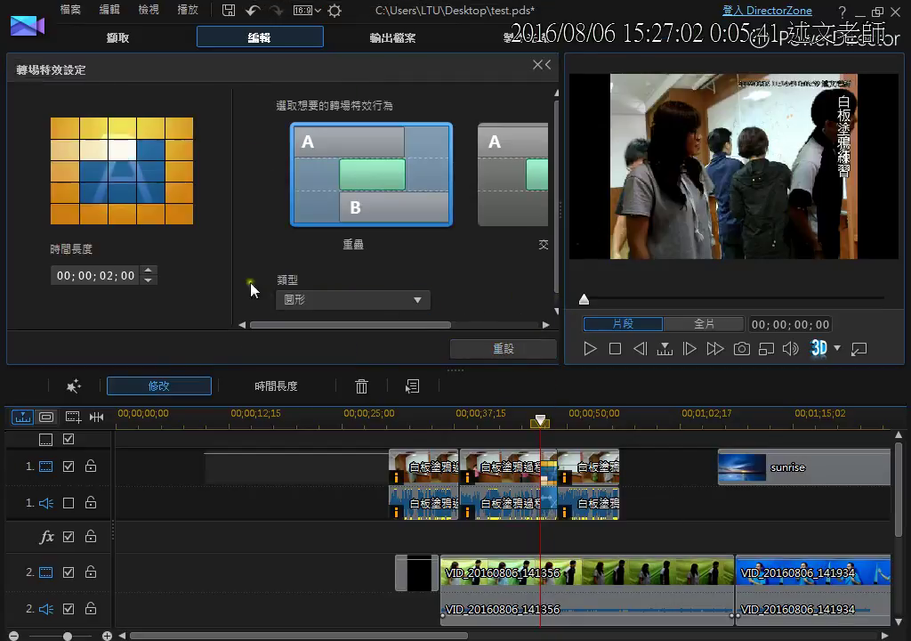
click(106, 276)
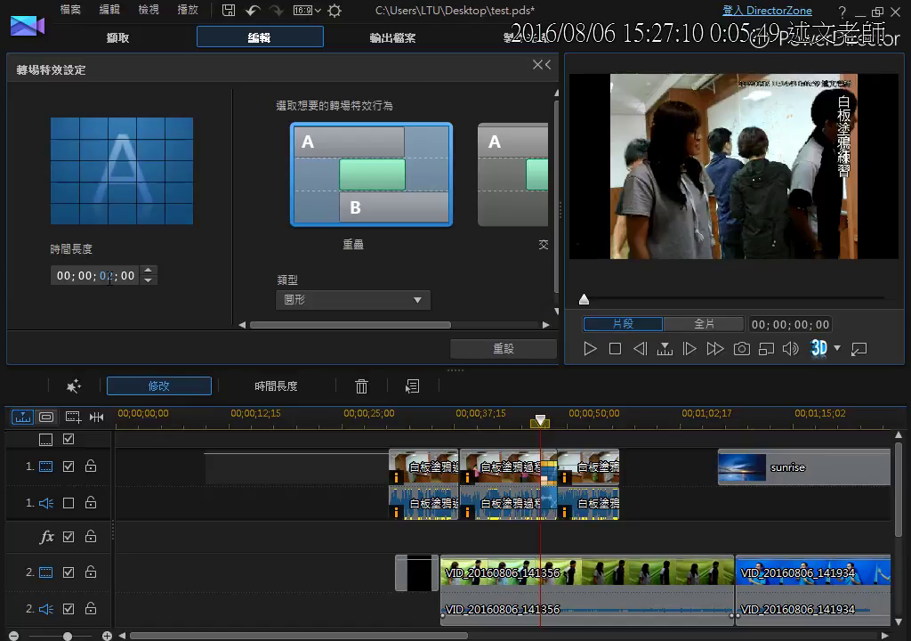
click(412, 300)
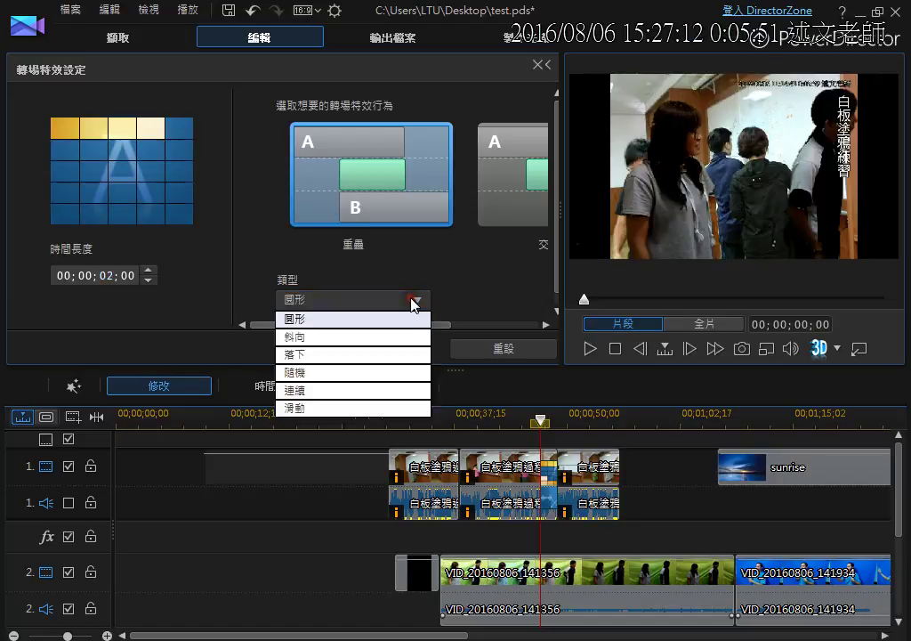
click(489, 295)
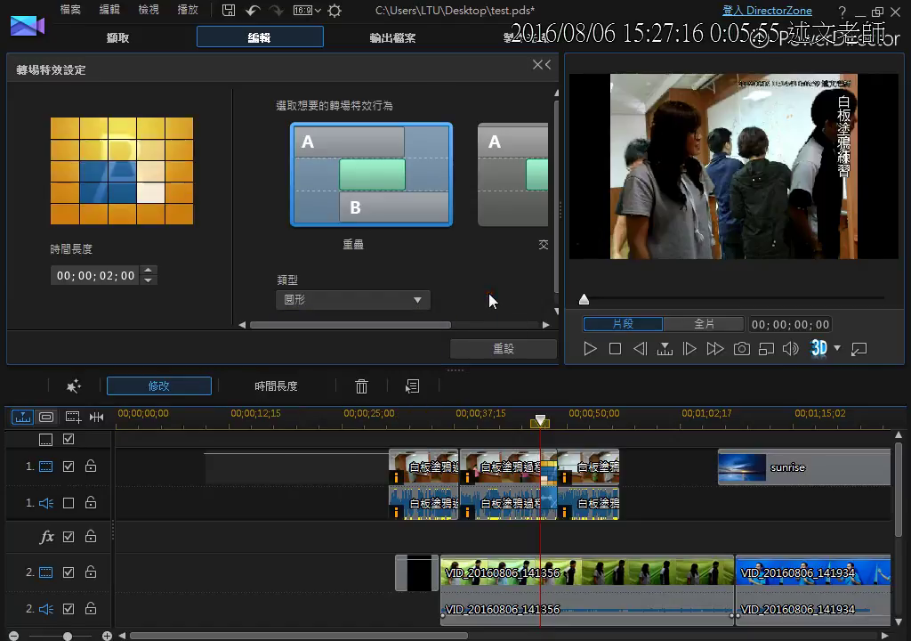
click(538, 75)
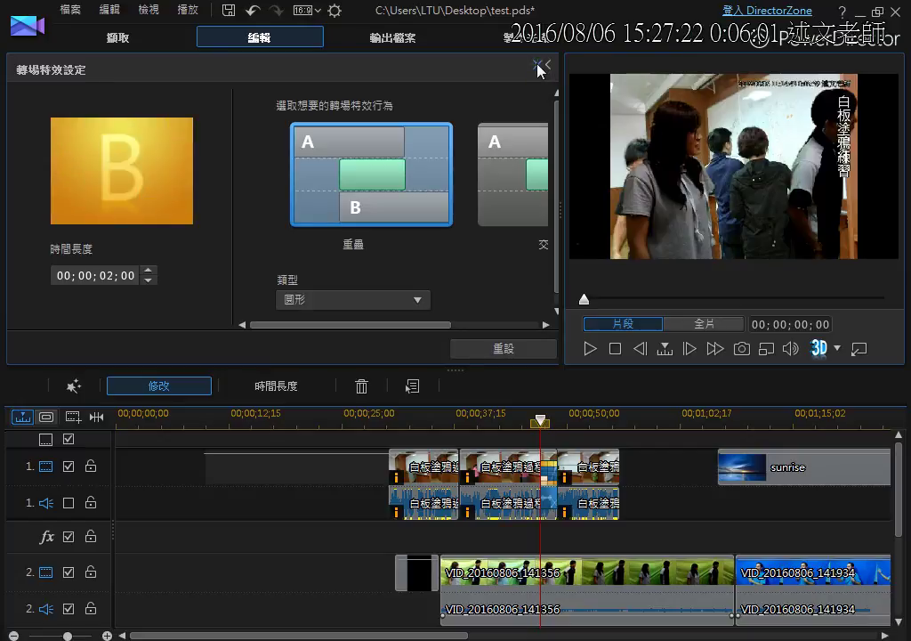
click(538, 66)
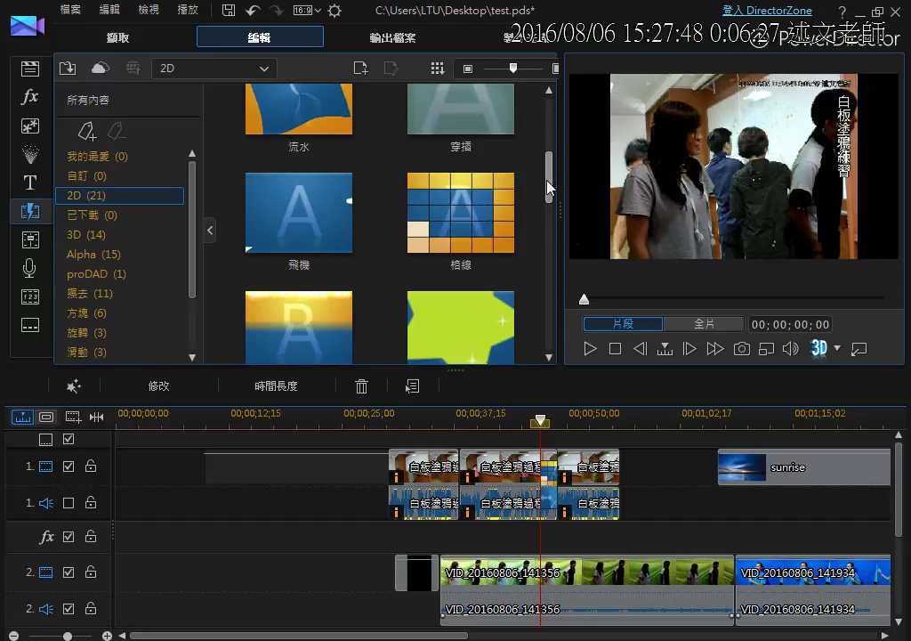
mouse_move(592, 44)
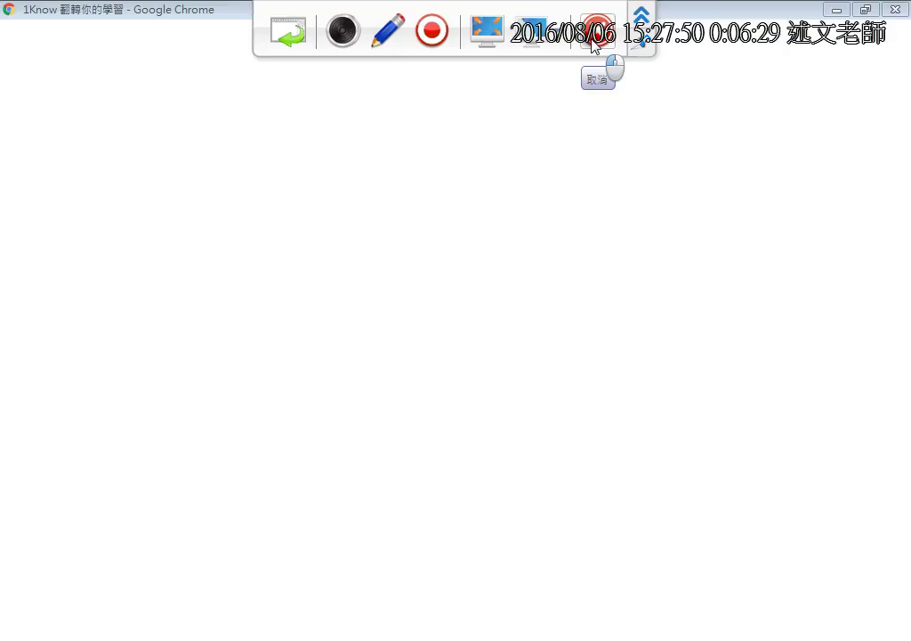